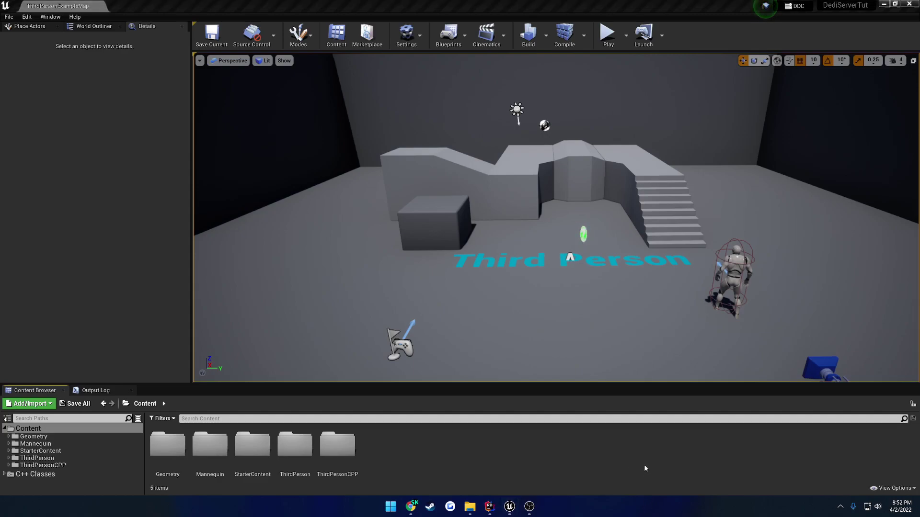
- Return to the Unreal editor showing ThirdPersonExampleMap and the DediServerTut Content folders
key(alt+Tab)
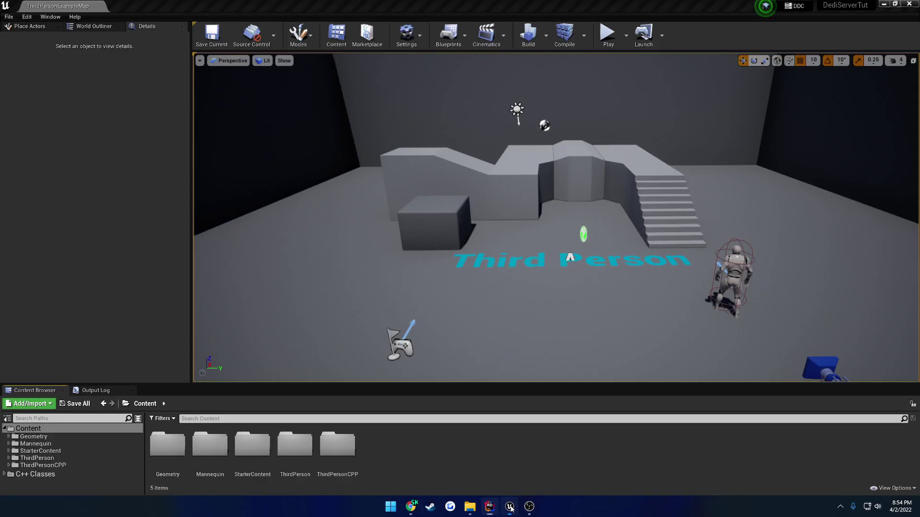
- Leave the YouTube channel page and bring up the DediServerTut project folder in File Explorer
click(400, 510)
click(411, 507)
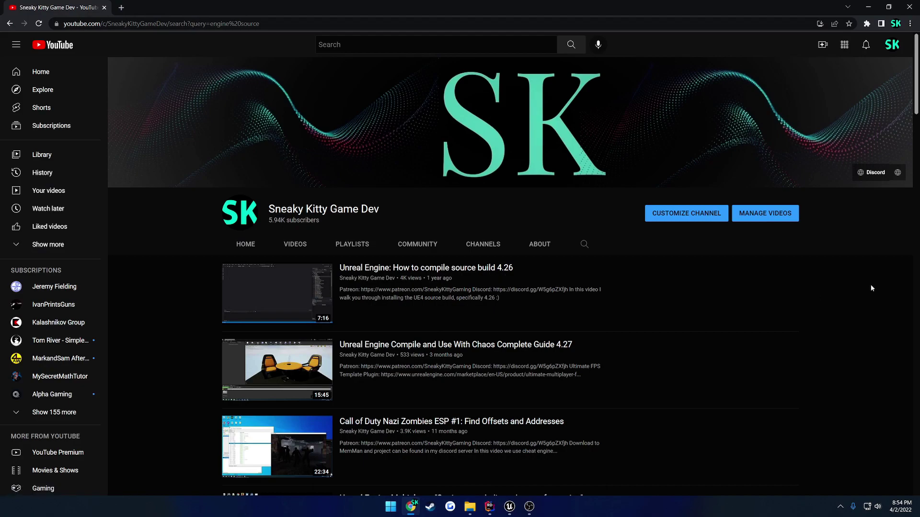
key(alt+Tab)
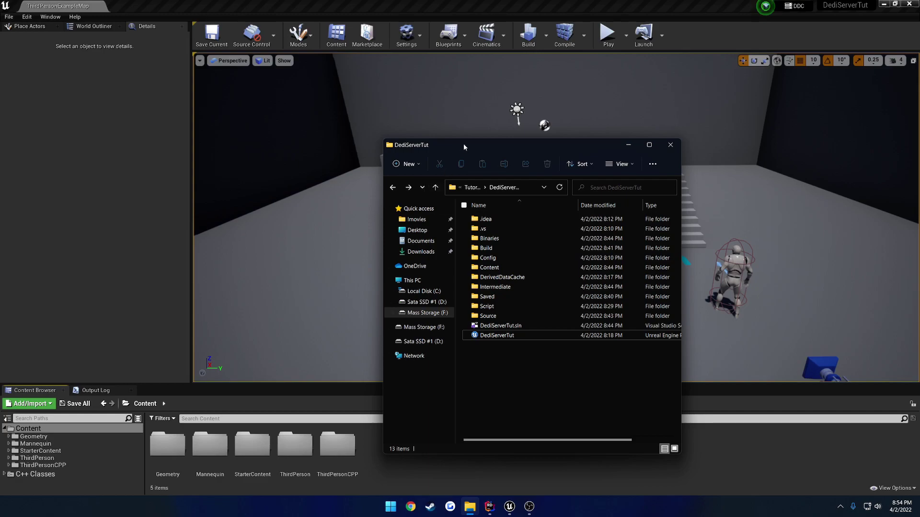
- Move the DediServerTut Explorer window aside and bring the Unreal editor to the front
mouse_move(465, 145)
mouse_down()
mouse_move(631, 367)
mouse_move(476, 130)
mouse_up()
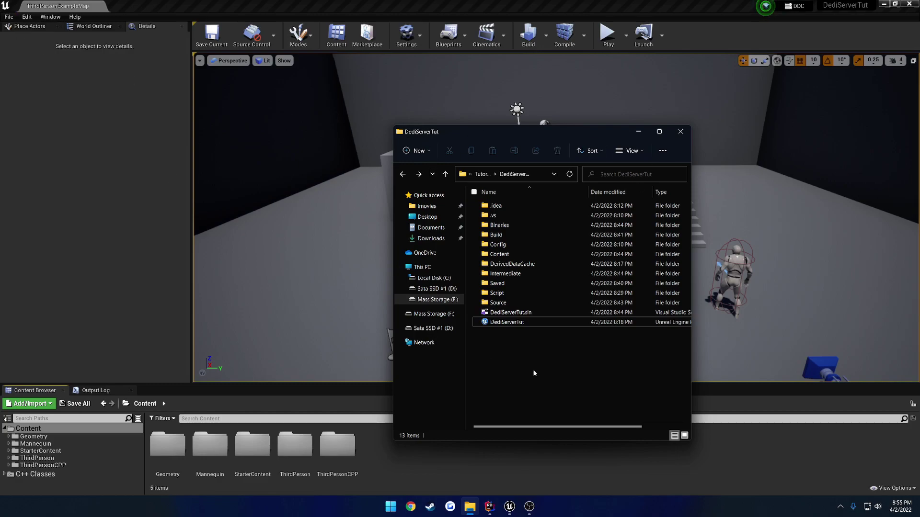
click(658, 16)
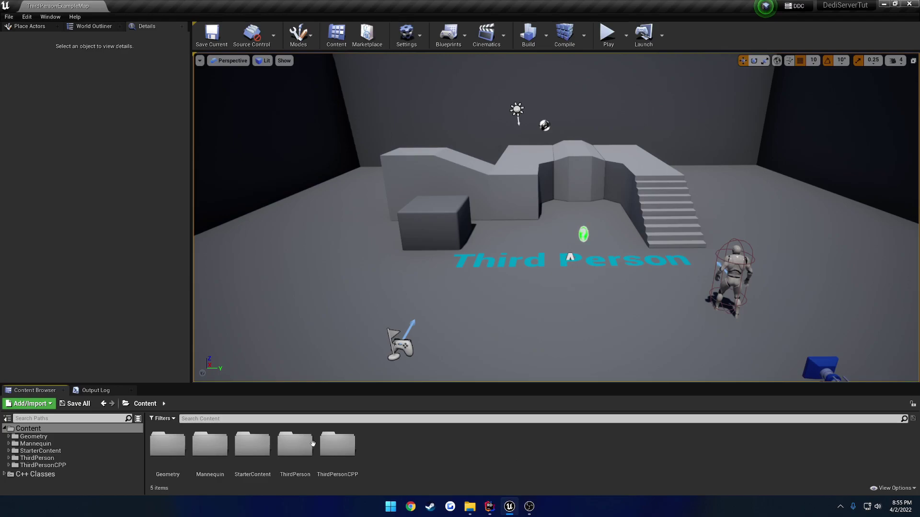
- Cancel out of New C++ Class and bring the DediServerTut project folder forward
click(36, 404)
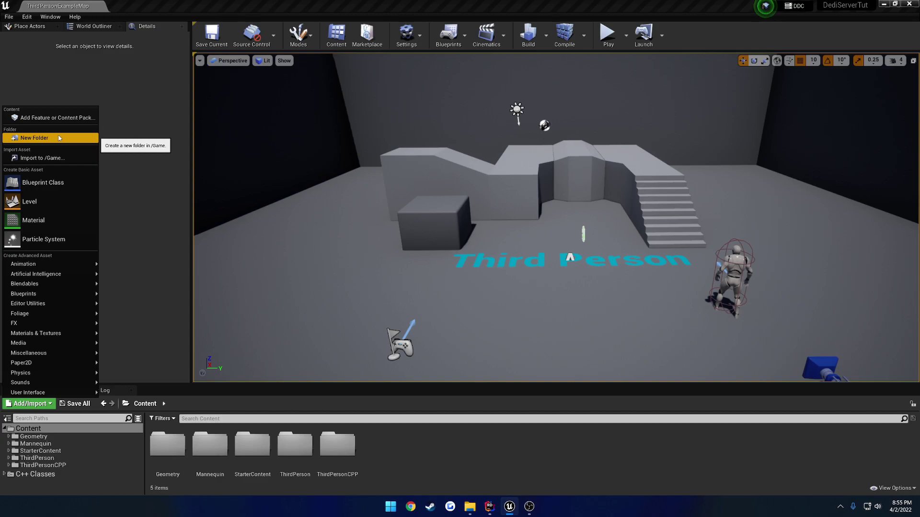
key(alt+f)
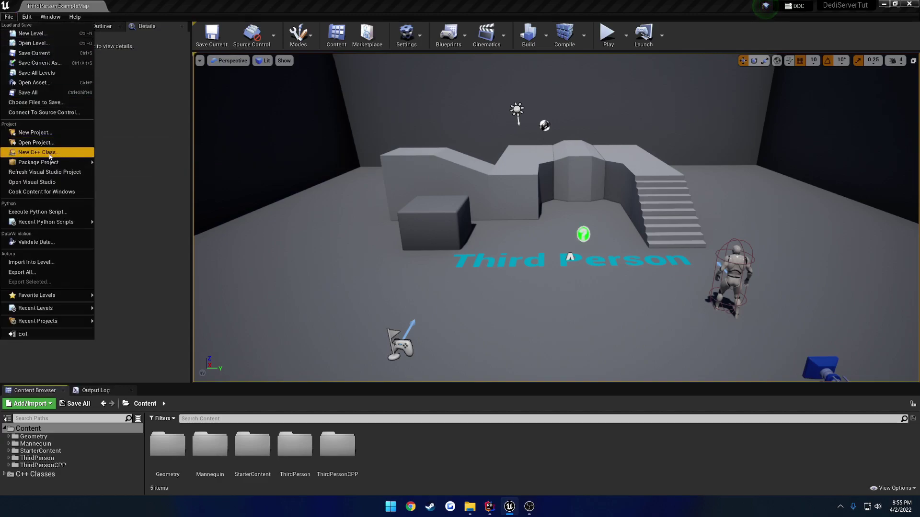
click(40, 152)
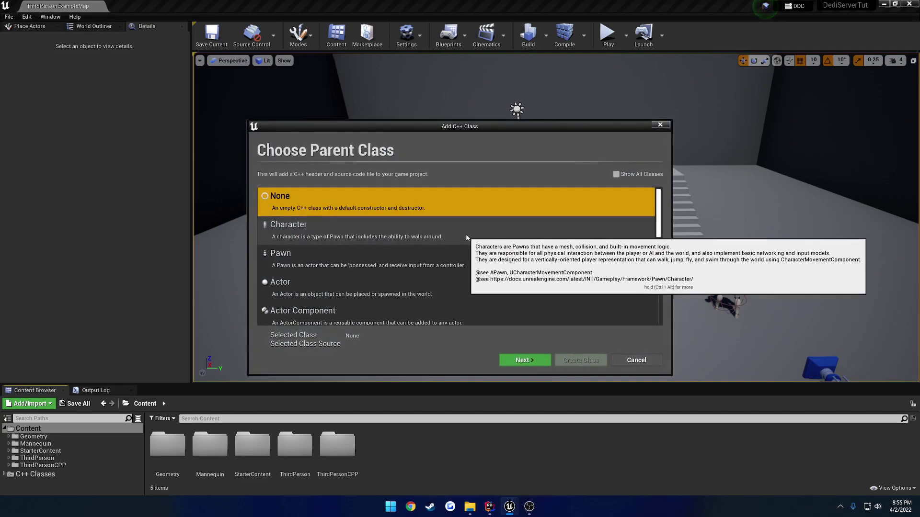
click(647, 364)
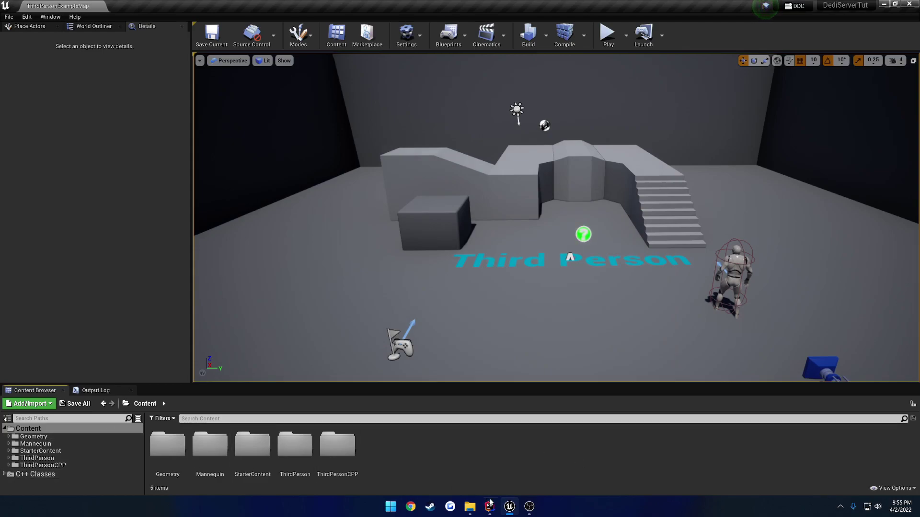
click(470, 506)
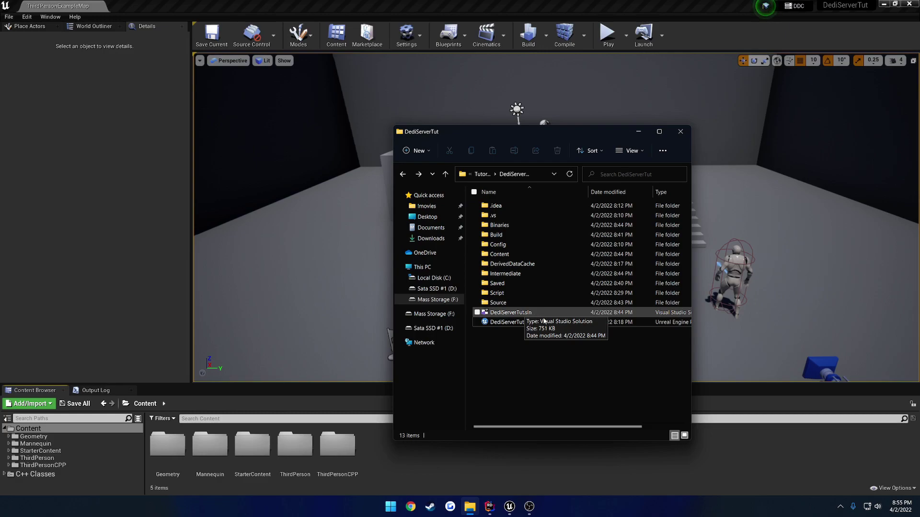
- In Source, duplicate DediServerTut.Target and rename the copy to DediServerTutServer.Target
double_click(520, 303)
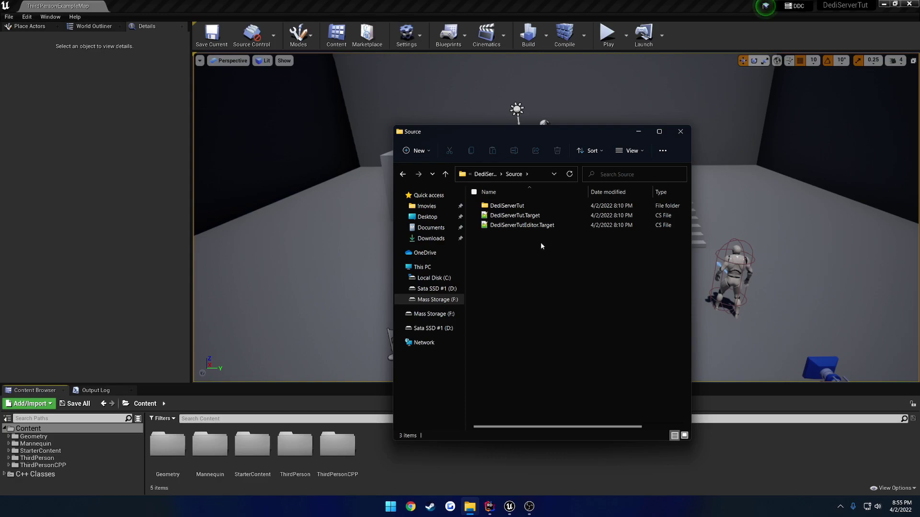
click(560, 216)
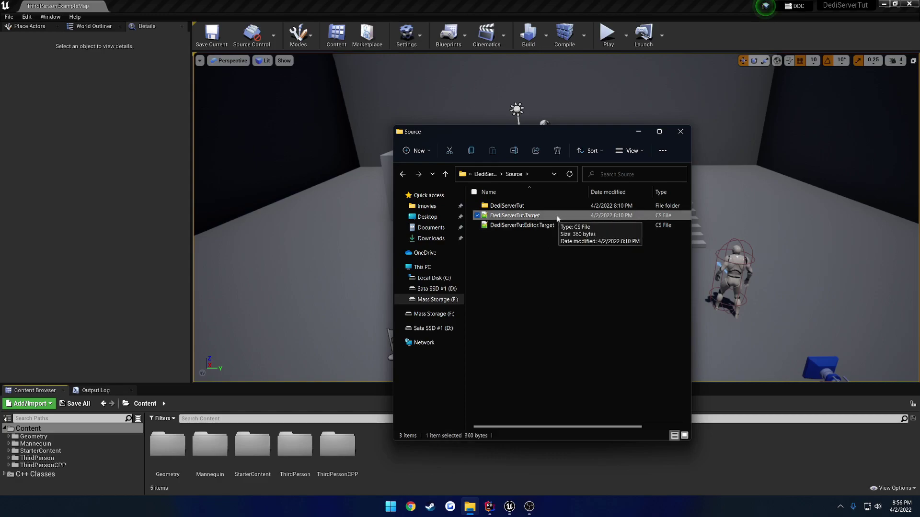
key(ctrl+c)
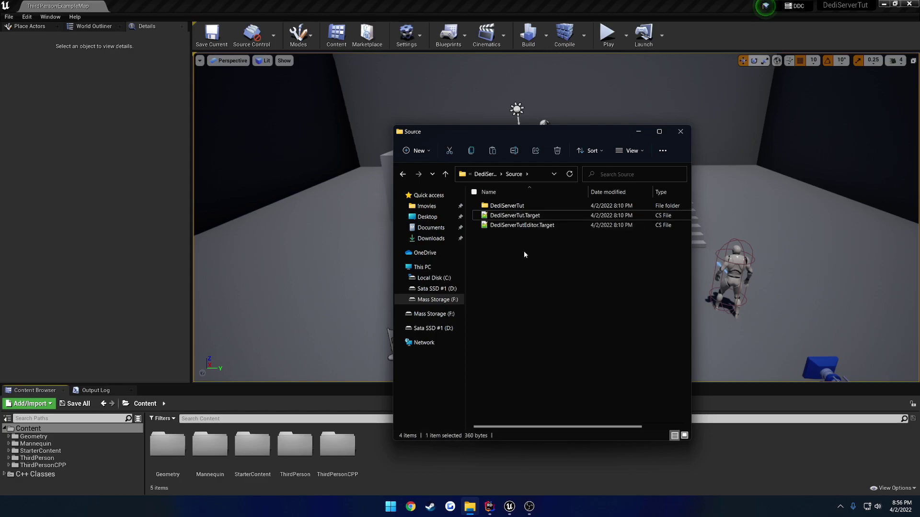
key(ctrl+v)
key(F2)
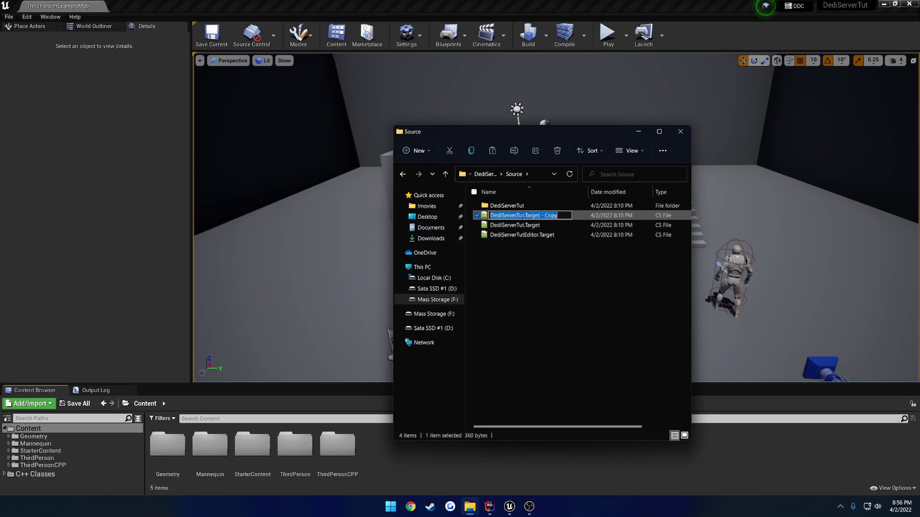
click(526, 215)
text(Server)
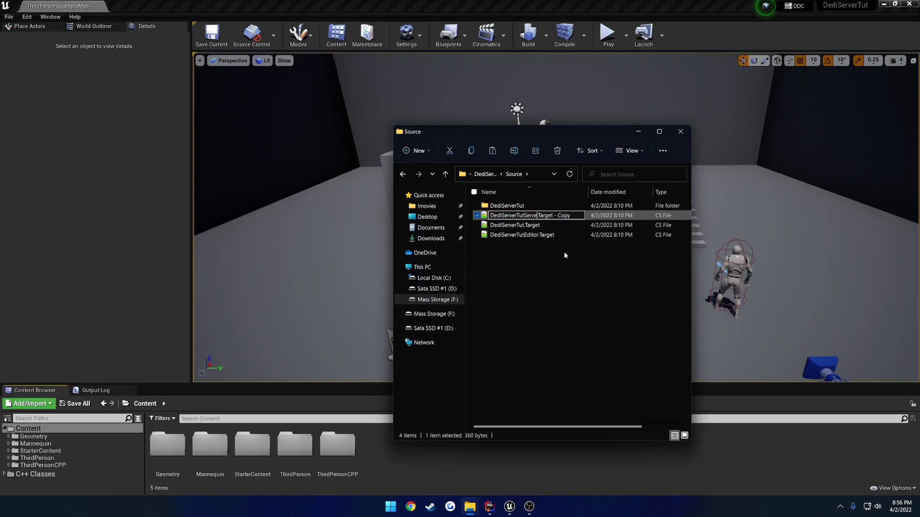
key(Delete)
key(Delete)
key(Delete)
key(Delete)
key(Delete)
key(Delete)
key(Delete)
key(Return)
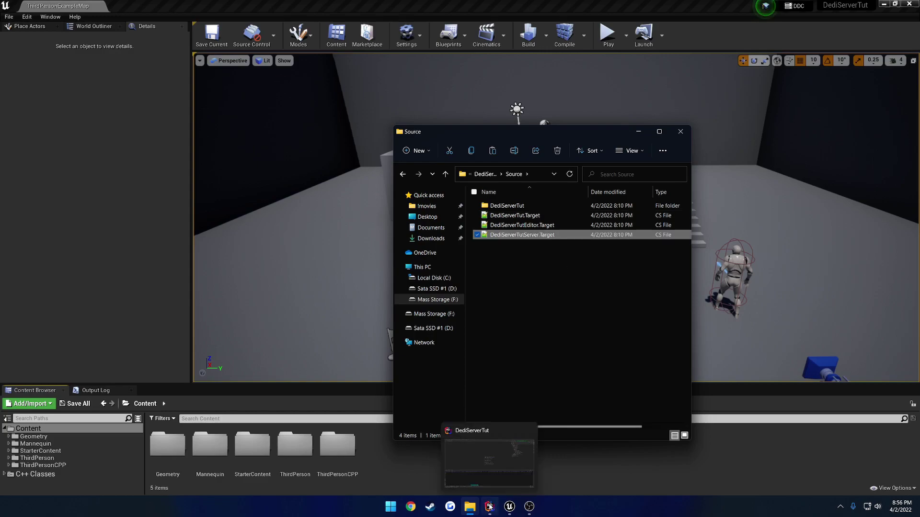
- Add the existing DediServerTutServer.Target.cs to Rider's Source folder and open it
click(489, 507)
click(904, 319)
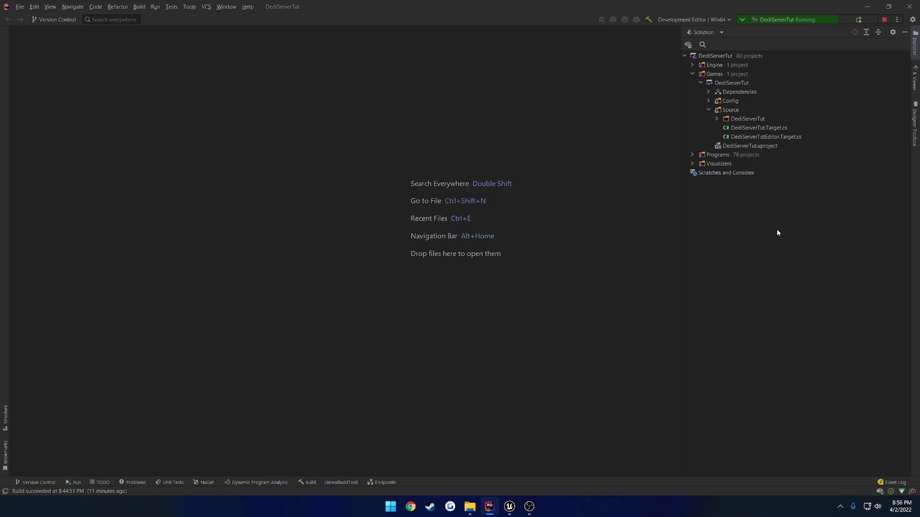
click(767, 130)
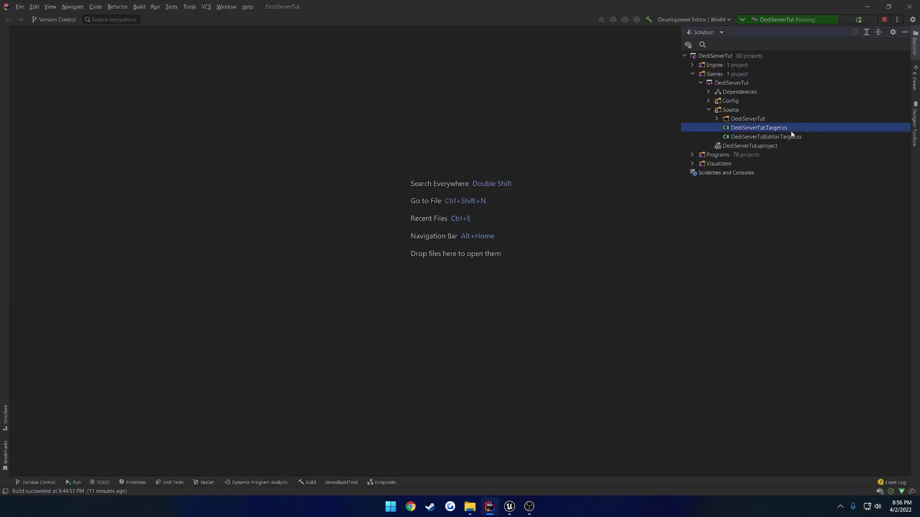
click(731, 111)
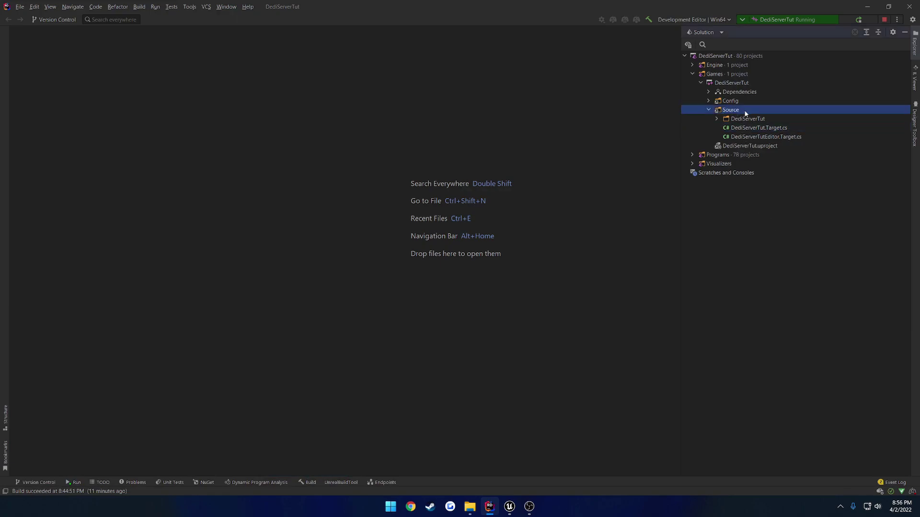
right_click(732, 112)
mouse_move(752, 115)
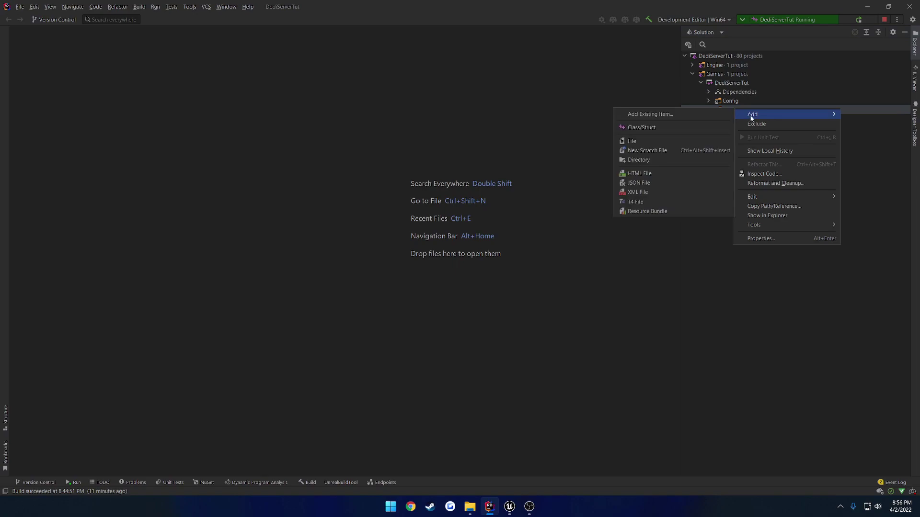
click(671, 114)
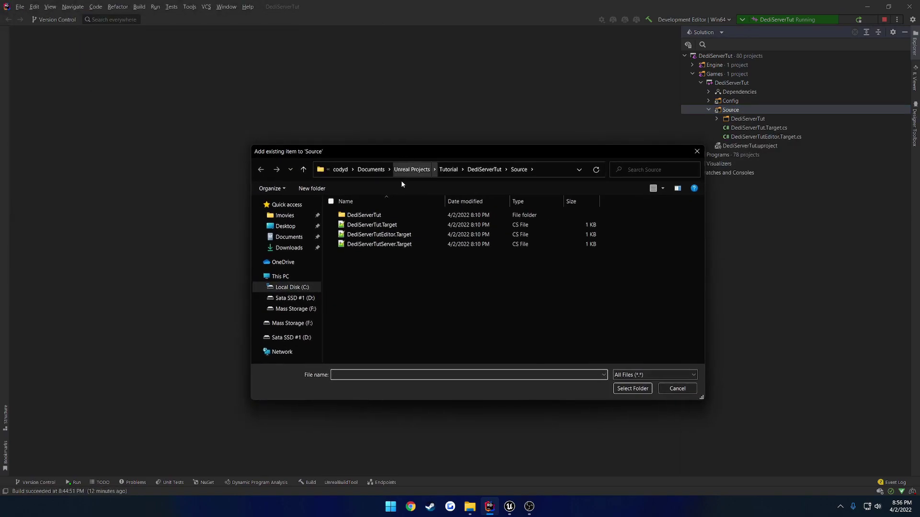
click(349, 246)
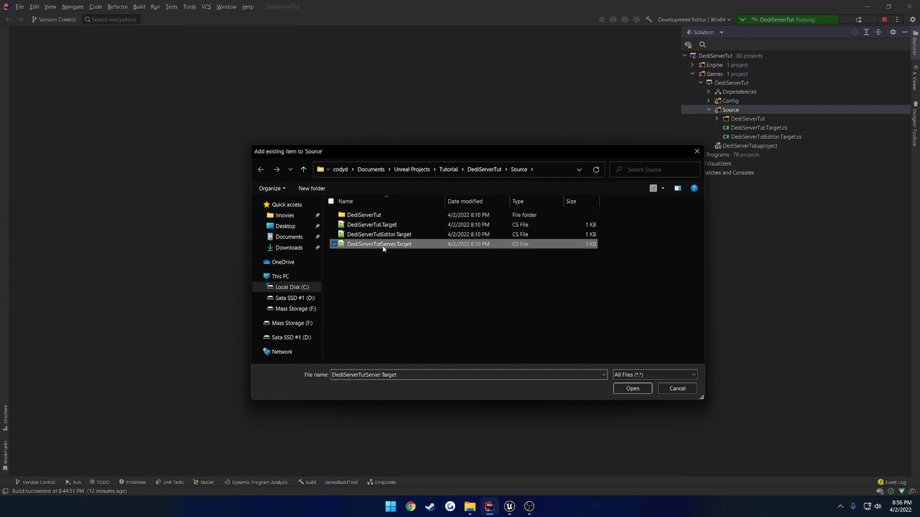
double_click(411, 246)
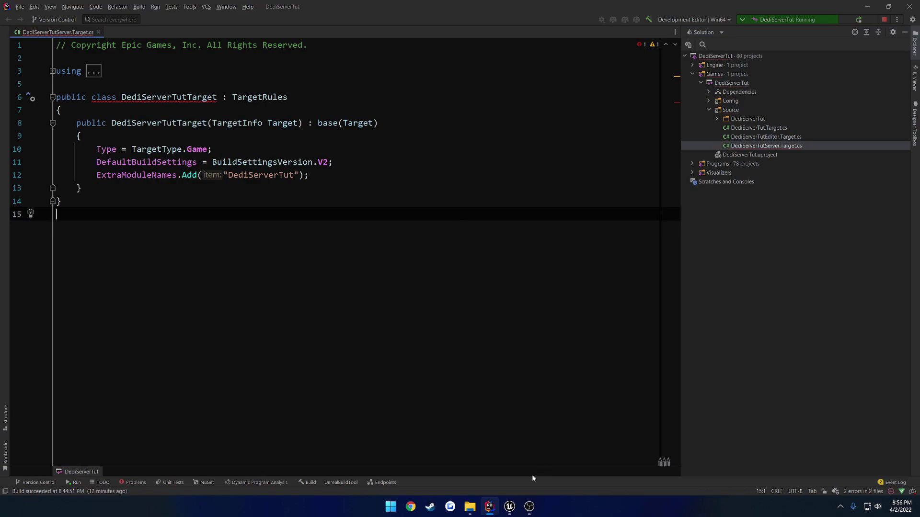
- Close the Unreal editor and rename the class to DediServerTutServerTarget
click(509, 506)
click(915, 5)
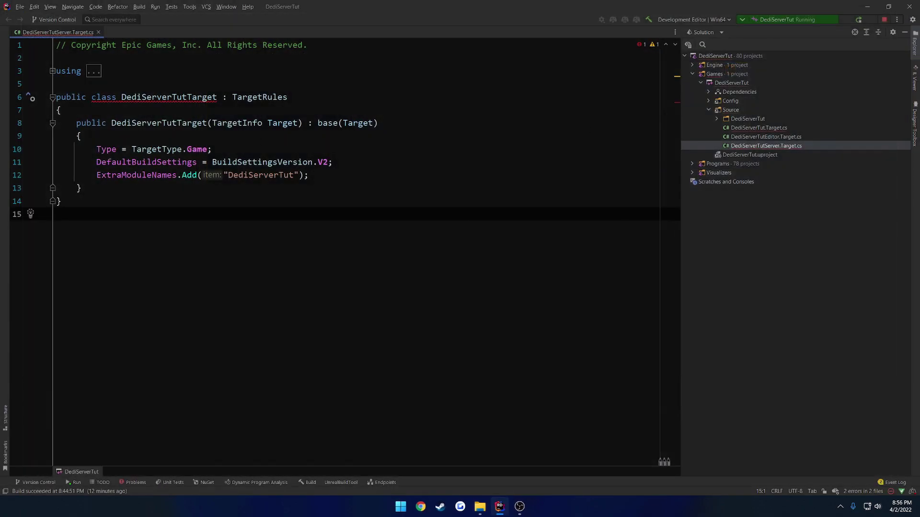
key(alt+Up)
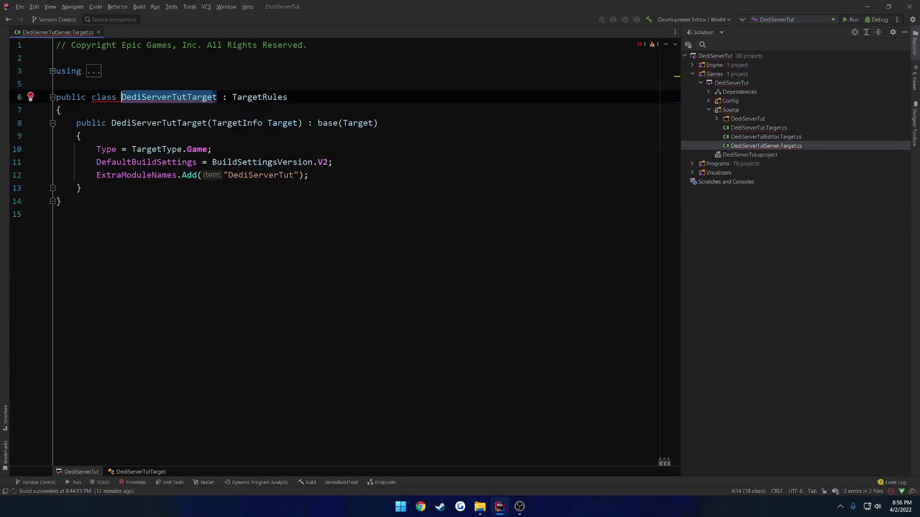
key(Down)
key(Down)
key(Down)
key(Down)
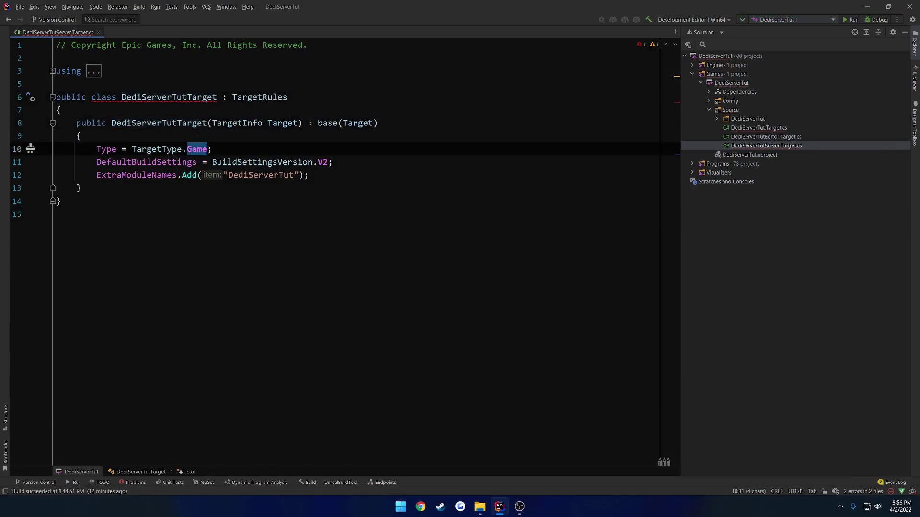
key(Up)
key(alt+Up)
key(ctrl+shift+Right)
key(ctrl+shift+Right)
key(ctrl+shift+Right)
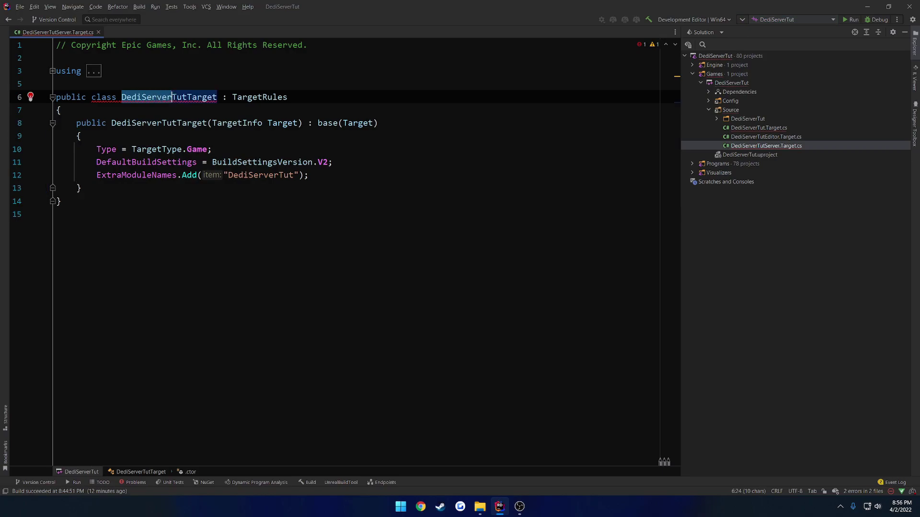
key(Right)
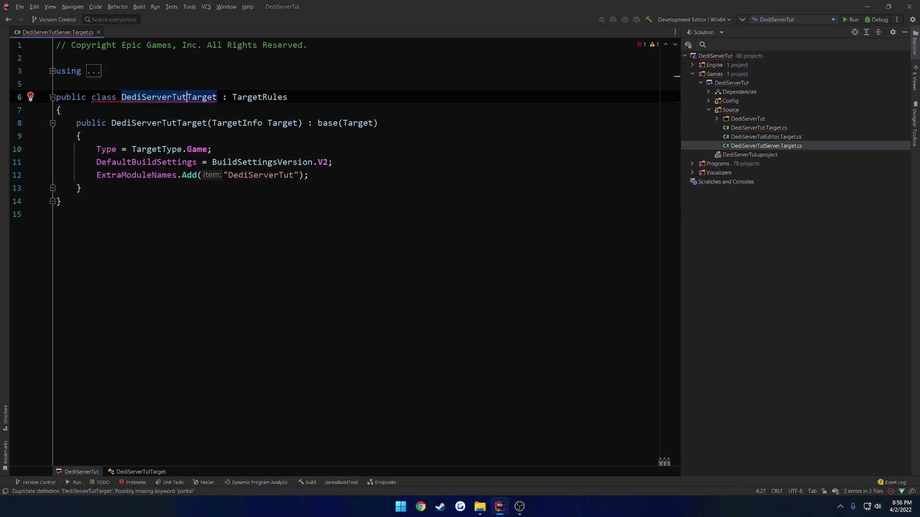
text(Server)
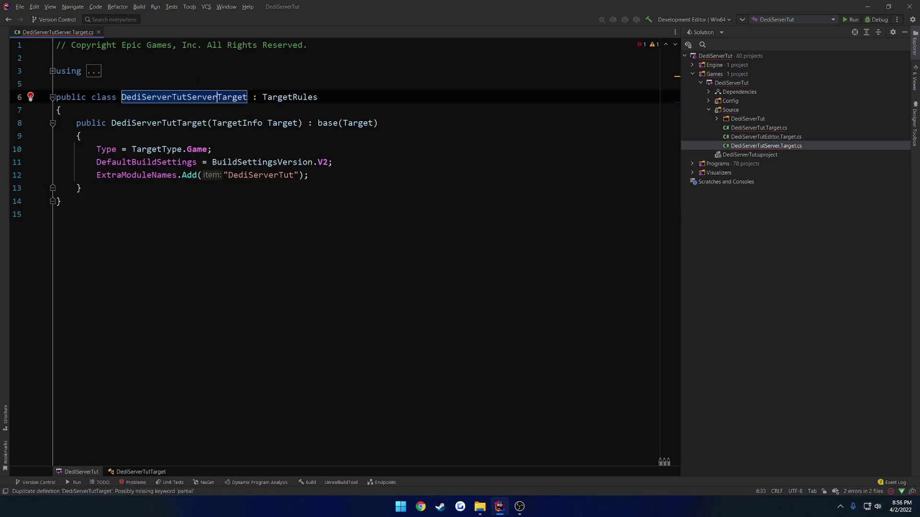
- Rename the constructor to DediServerTutServerTarget and change TargetType.Game to TargetType.Server
key(ctrl+shift+Left)
key(ctrl+c)
key(Down)
key(Down)
key(ctrl+Left)
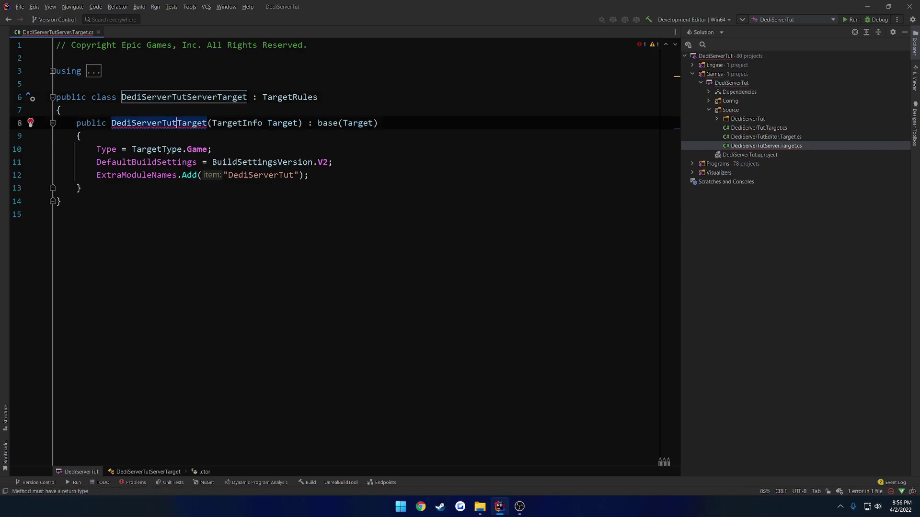
key(ctrl+v)
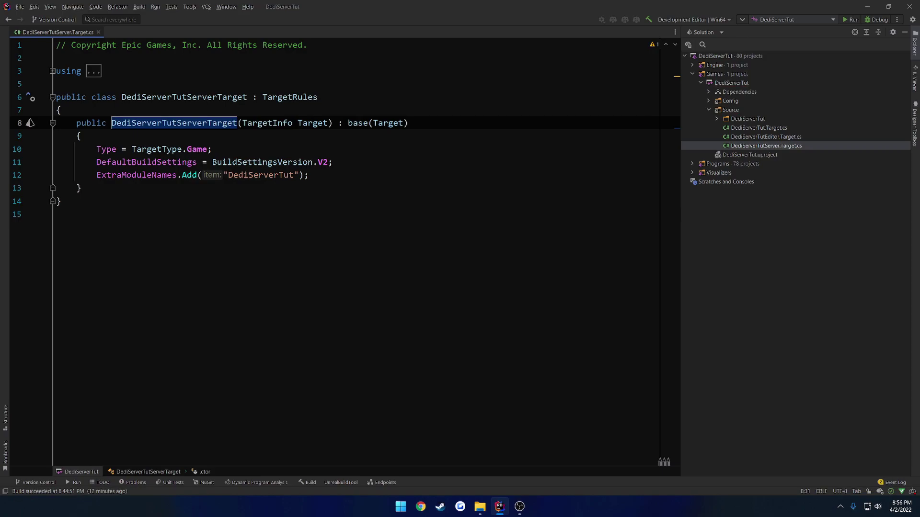
double_click(197, 149)
key(ctrl+v)
key(Up)
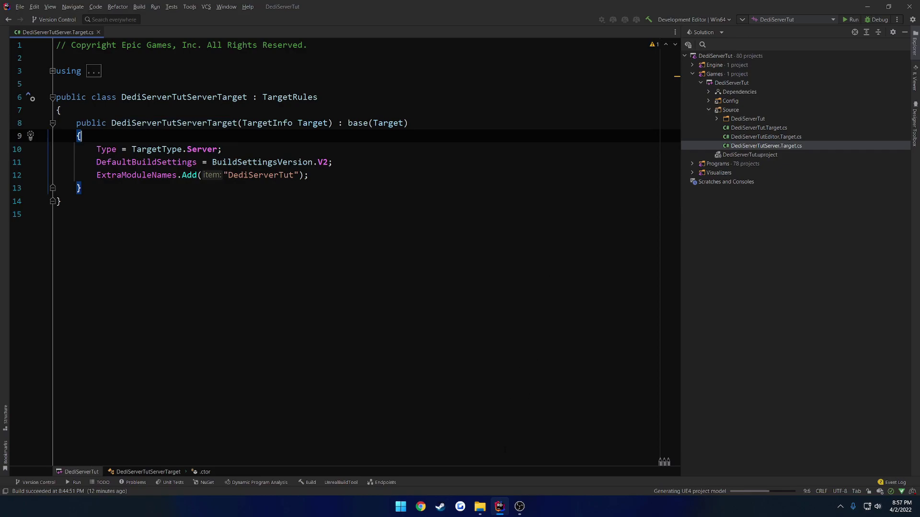
- Regenerate the Visual Studio project files from DediServerTut.uproject
click(479, 507)
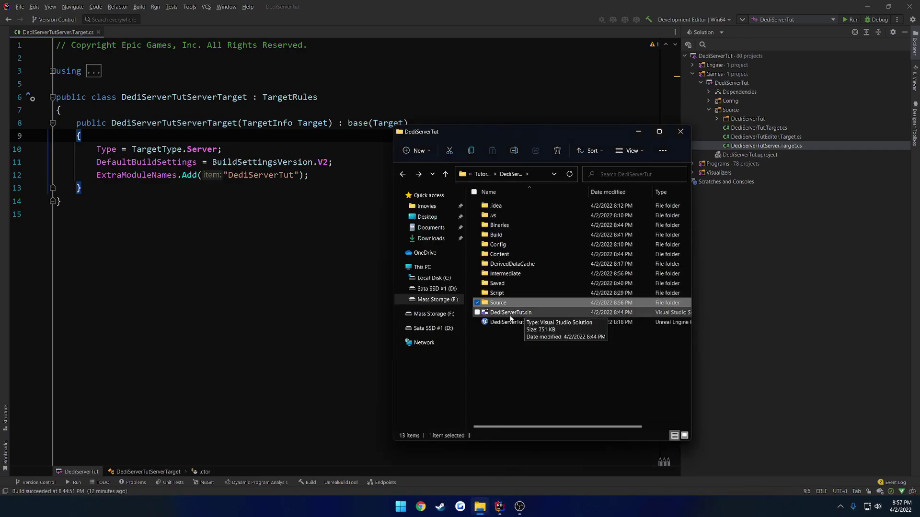
click(527, 323)
right_click(531, 324)
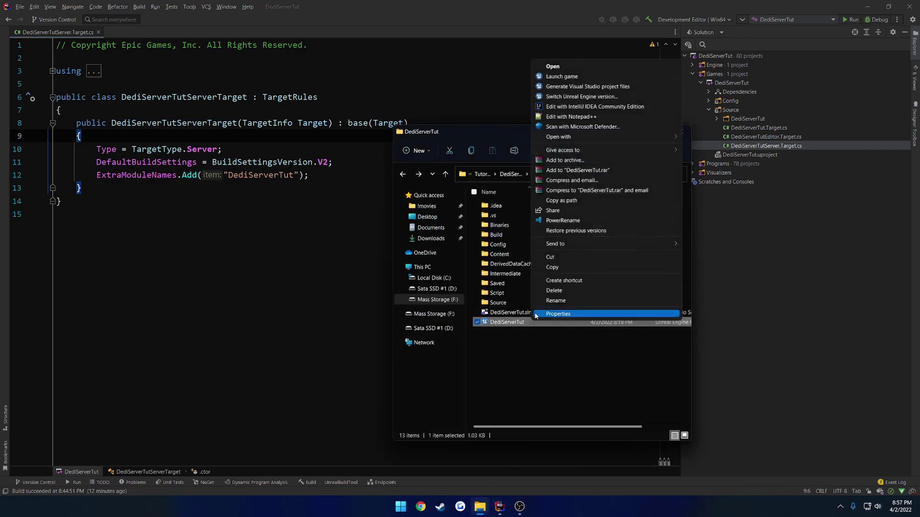
click(567, 87)
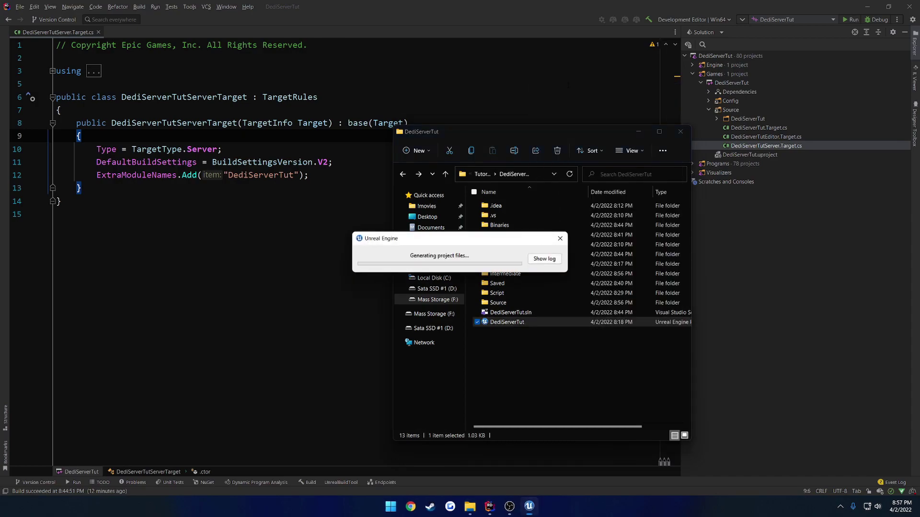
- Build the DediServerTut project in Rider with Build Selected Projects
click(741, 83)
right_click(741, 83)
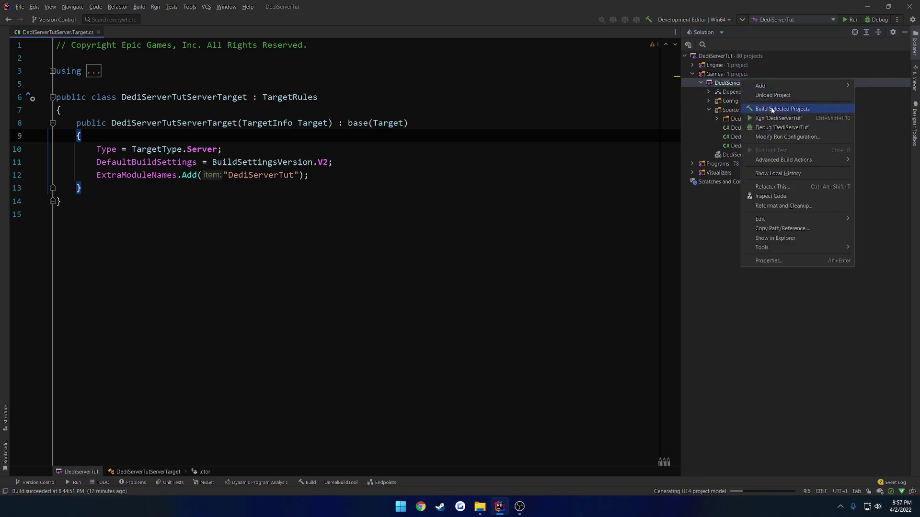
click(773, 110)
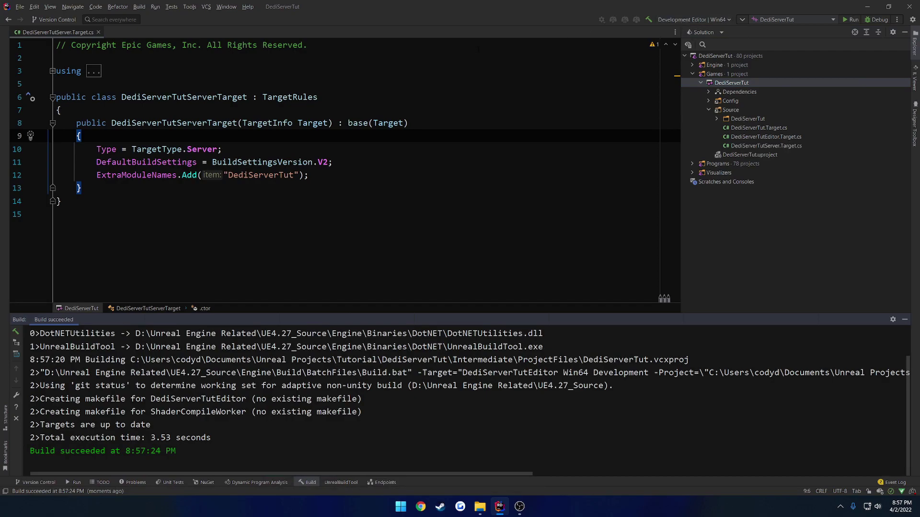
- Select Development Server | Win64 as Rider's active build configuration
click(693, 19)
scroll(718, 220, down, 3)
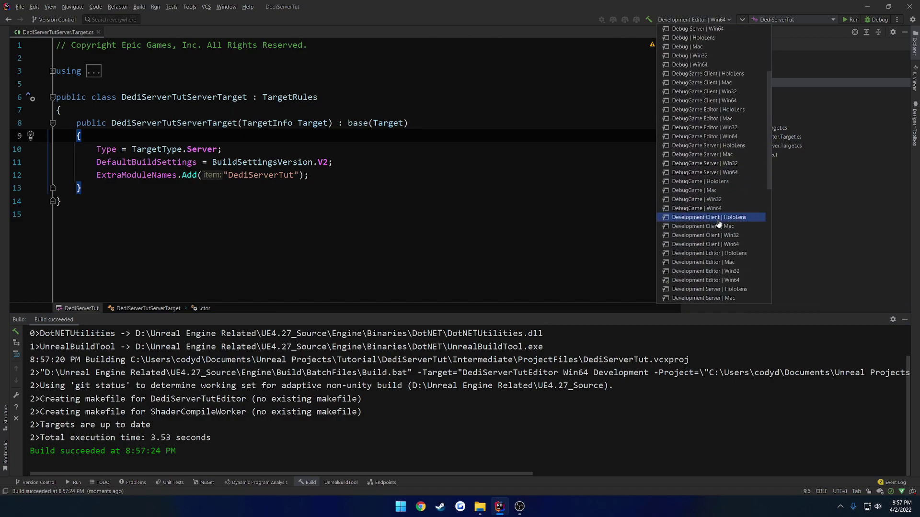
scroll(718, 223, down, 4)
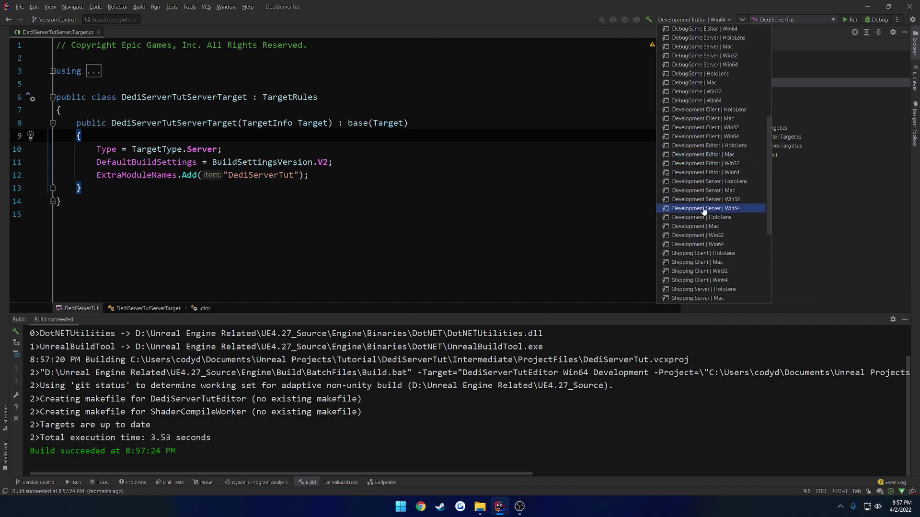
click(741, 209)
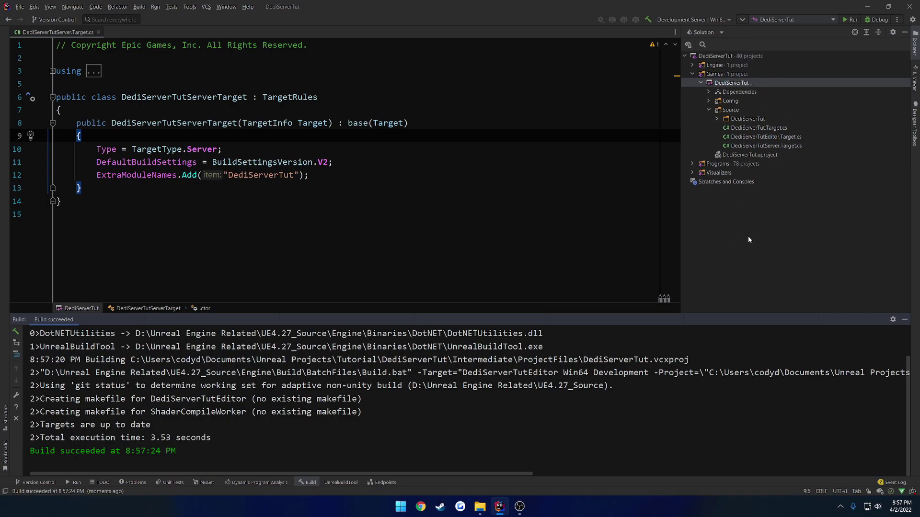
- Build DediServerTut in Development Server to produce DediServerTutServer.exe
right_click(738, 84)
click(764, 112)
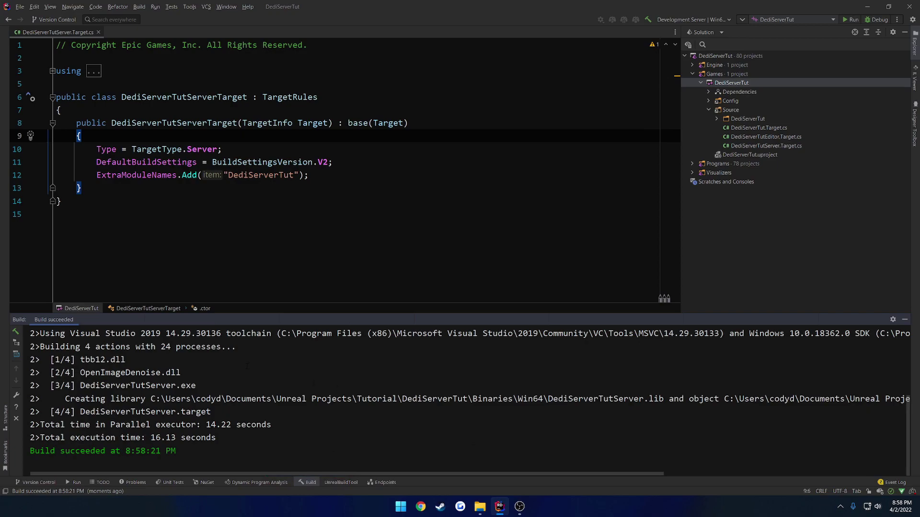
- Verify the 150 MB DediServerTutServer application in Binaries\Win64, then return to the project folder
click(480, 506)
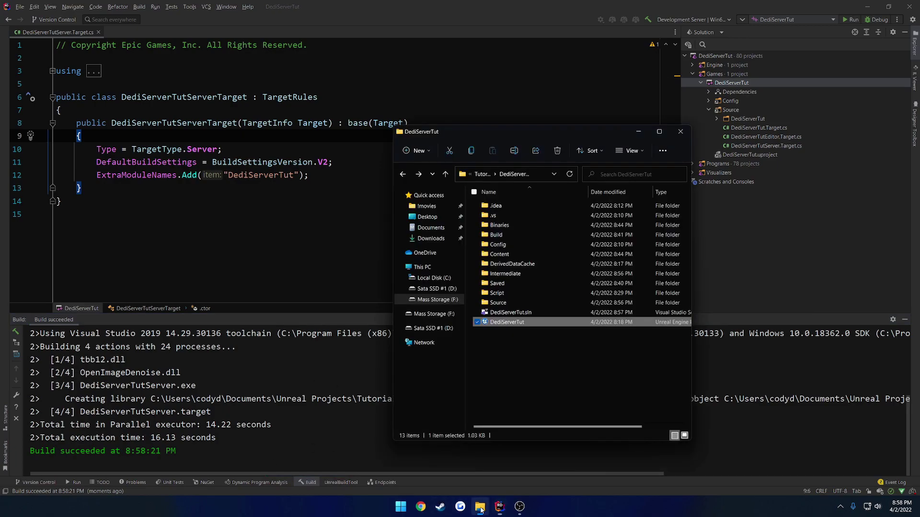
double_click(506, 225)
double_click(506, 207)
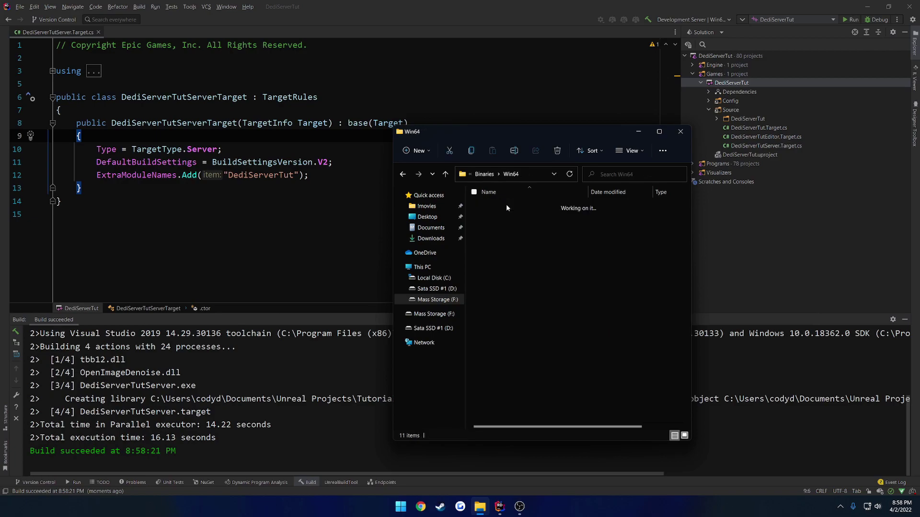
click(535, 217)
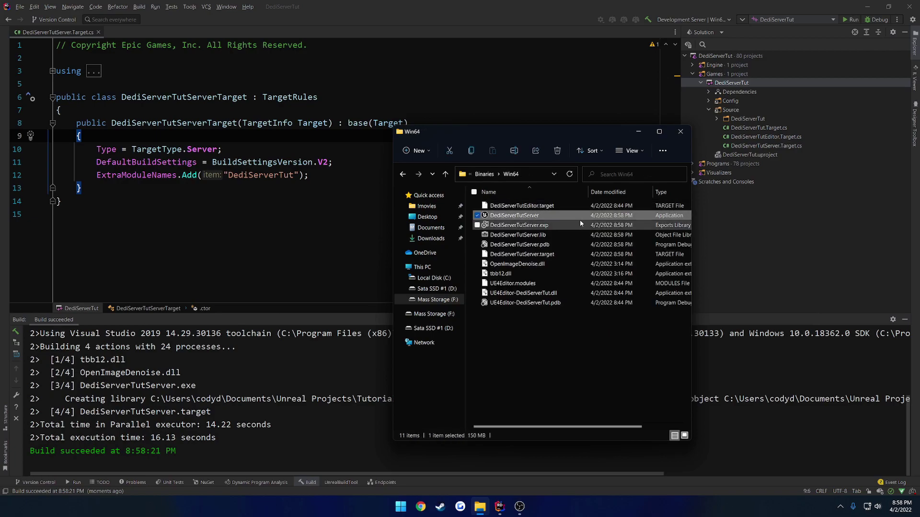
key(alt+Up)
key(alt+Up)
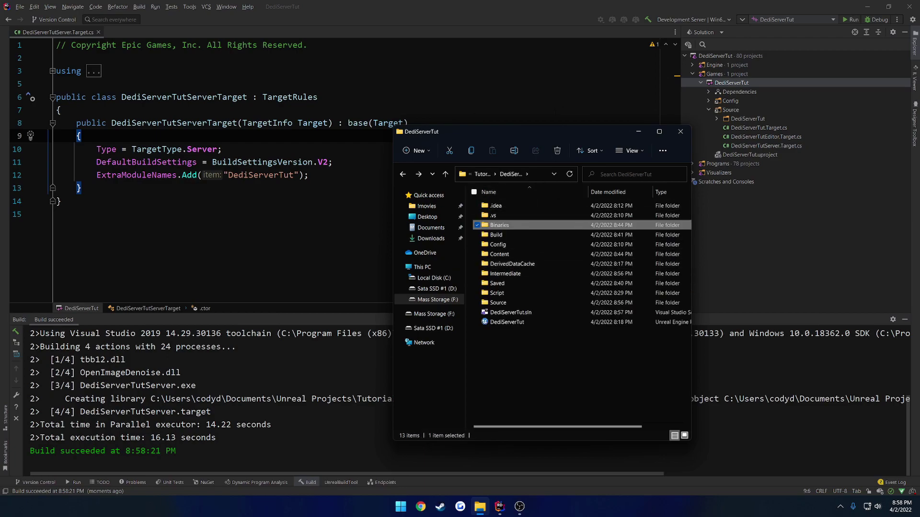
- Select the 'Development Editor | Win64' configuration in Rider and run DediServerTut in the Unreal Editor
click(60, 109)
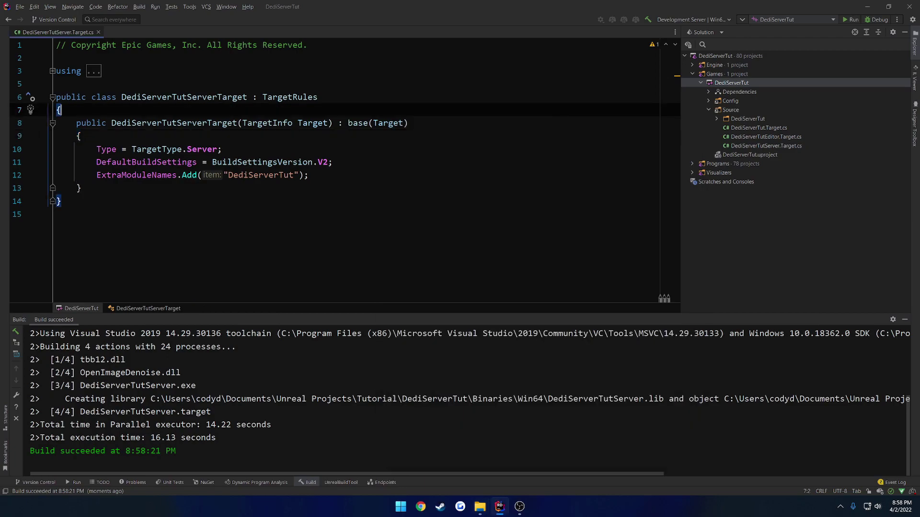
click(688, 20)
scroll(706, 220, up, 3)
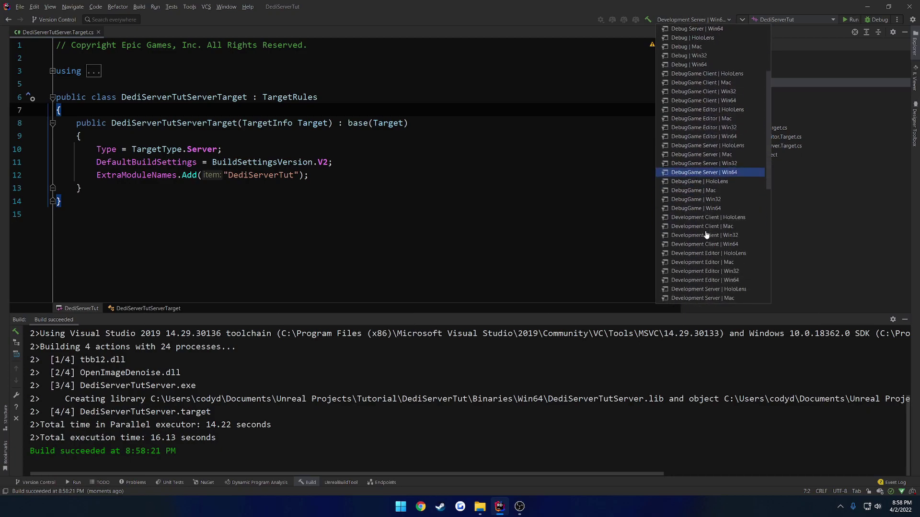
click(740, 282)
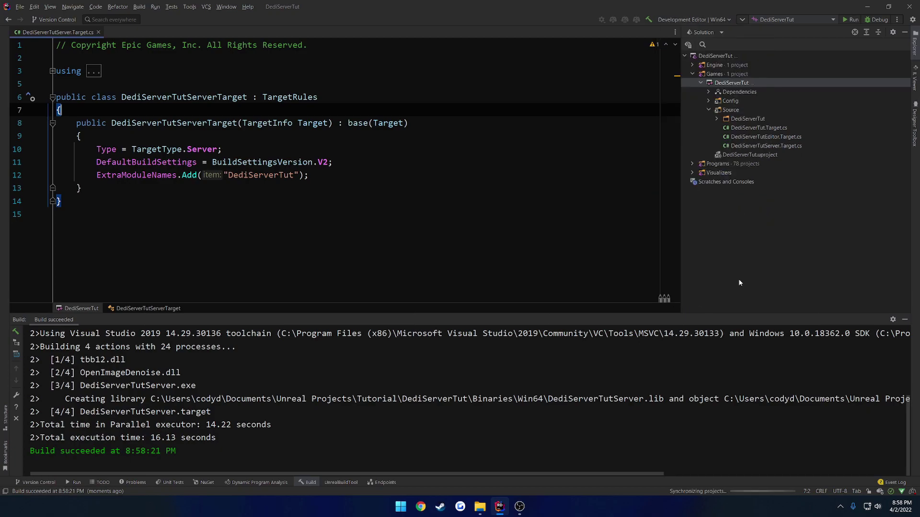
click(853, 19)
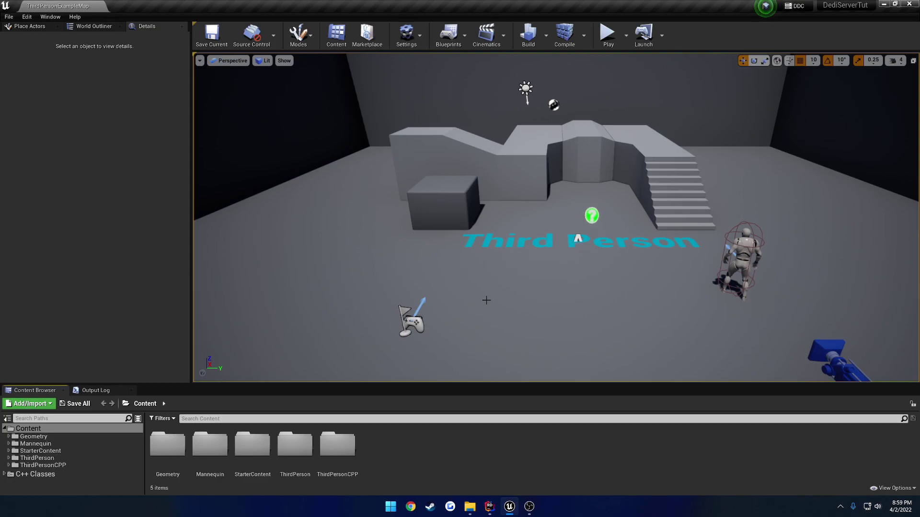
- Duplicate ThirdPersonExampleMap in ThirdPersonCPP/Maps and name the copy EntryLevel
double_click(337, 444)
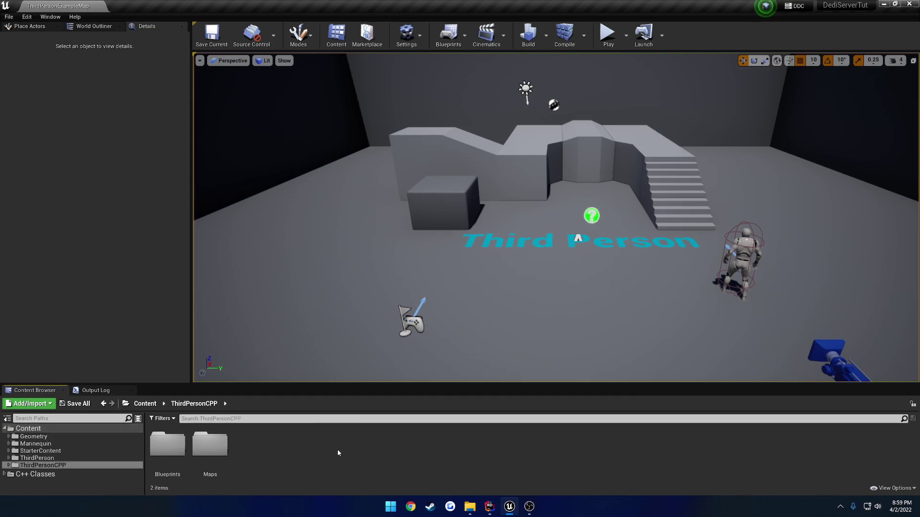
click(212, 449)
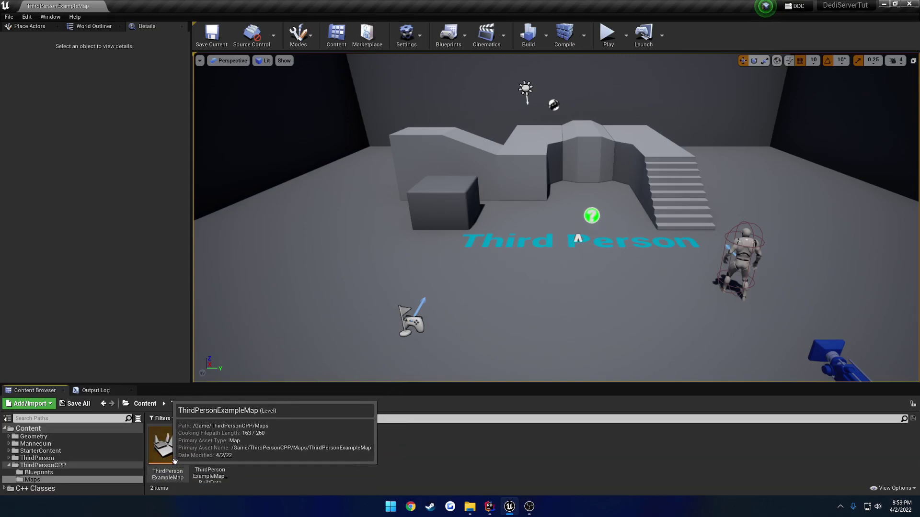
click(159, 442)
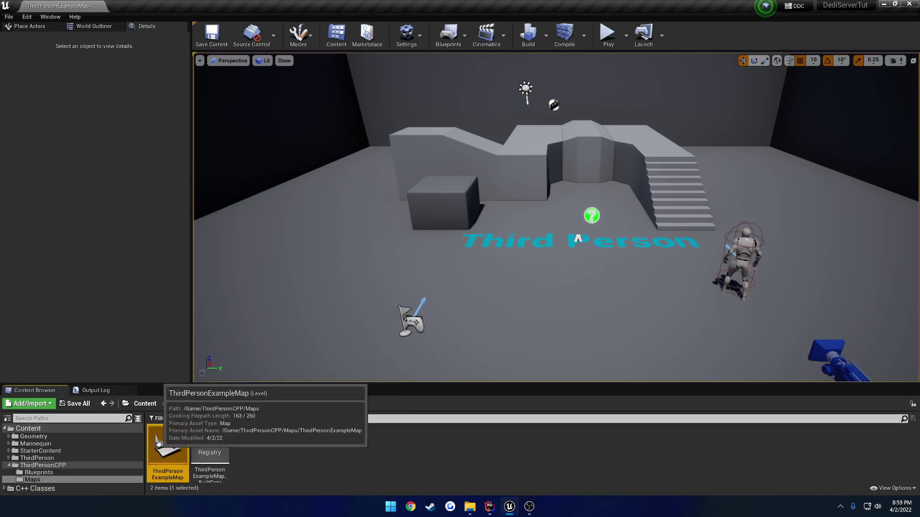
key(ctrl+w)
key(BackSpace)
key(BackSpace)
key(BackSpace)
key(BackSpace)
key(BackSpace)
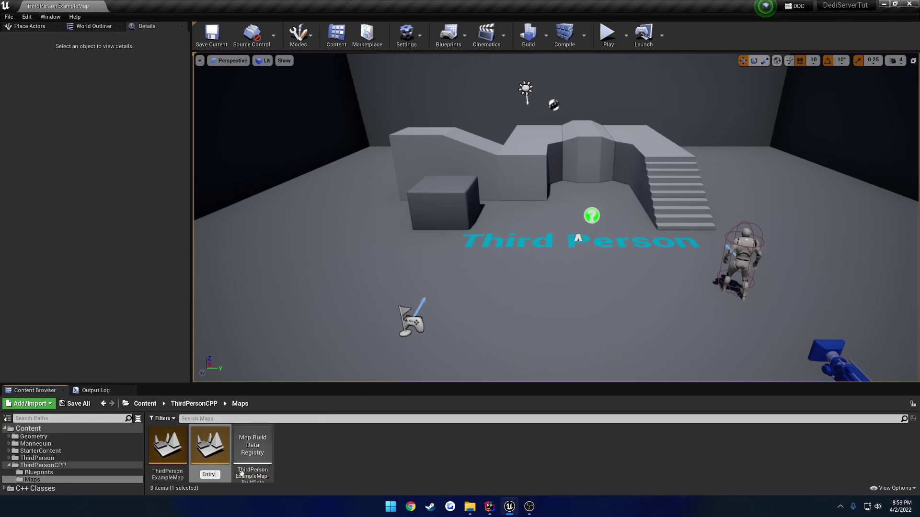
text(EntryLevel)
key(Return)
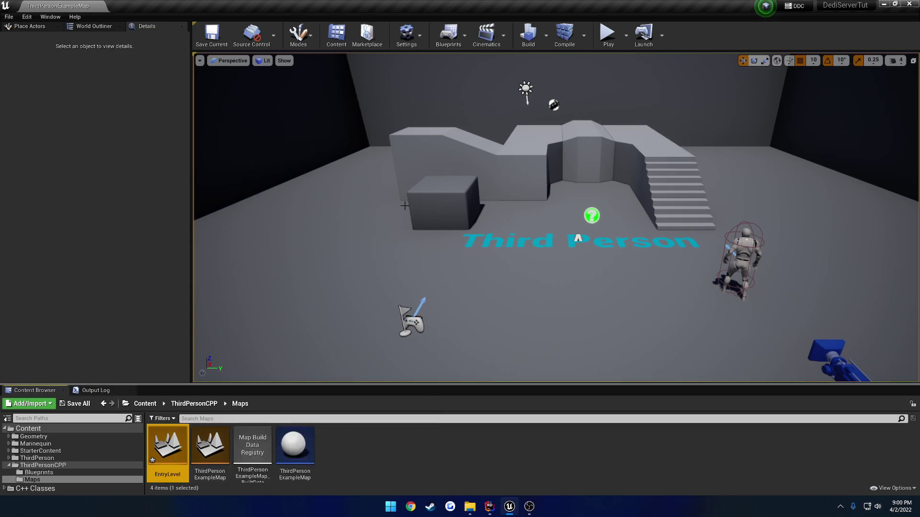
- Open the EntryLevel map and save it
click(6, 17)
double_click(172, 435)
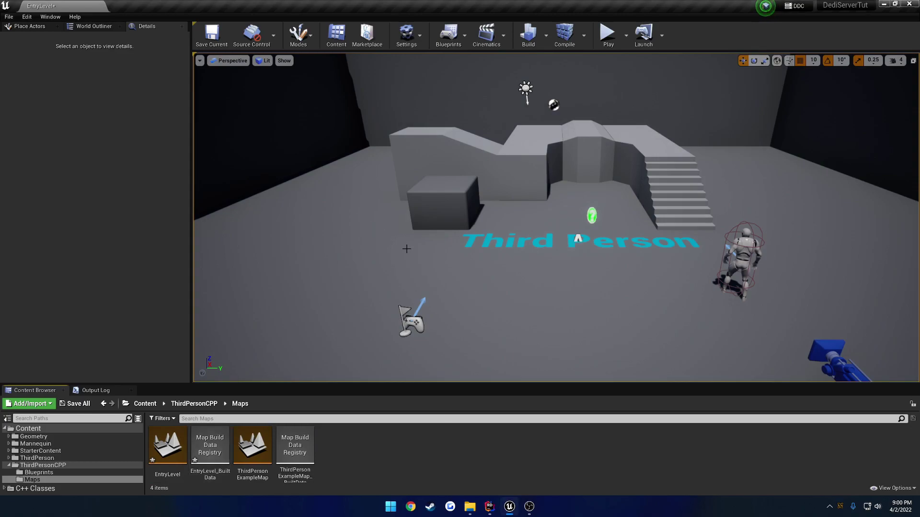
click(9, 16)
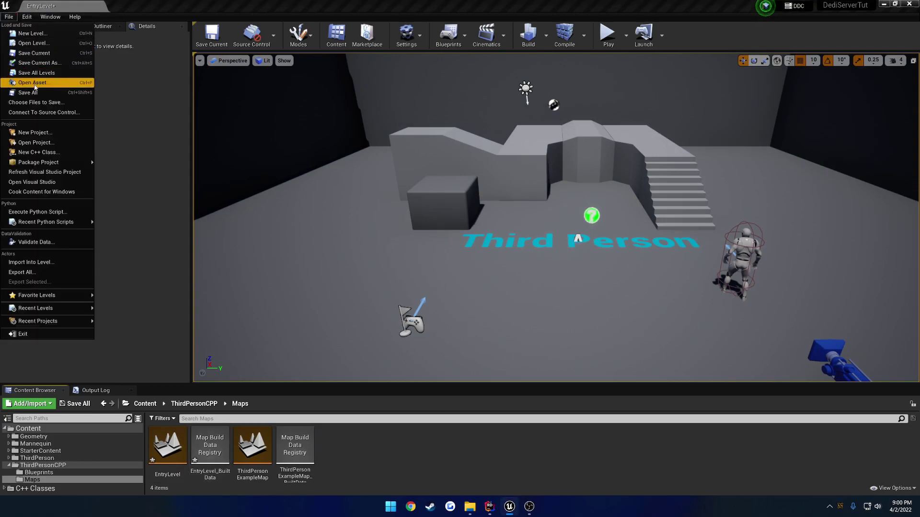
click(29, 84)
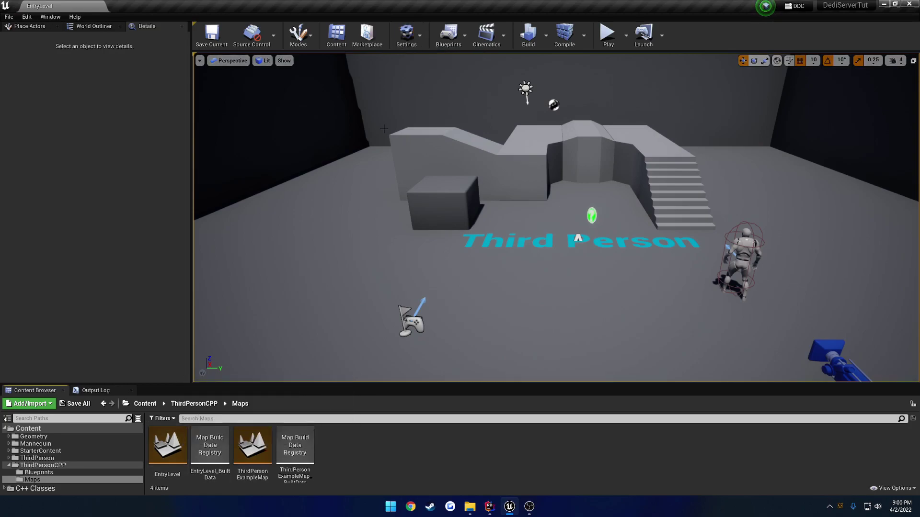
click(408, 35)
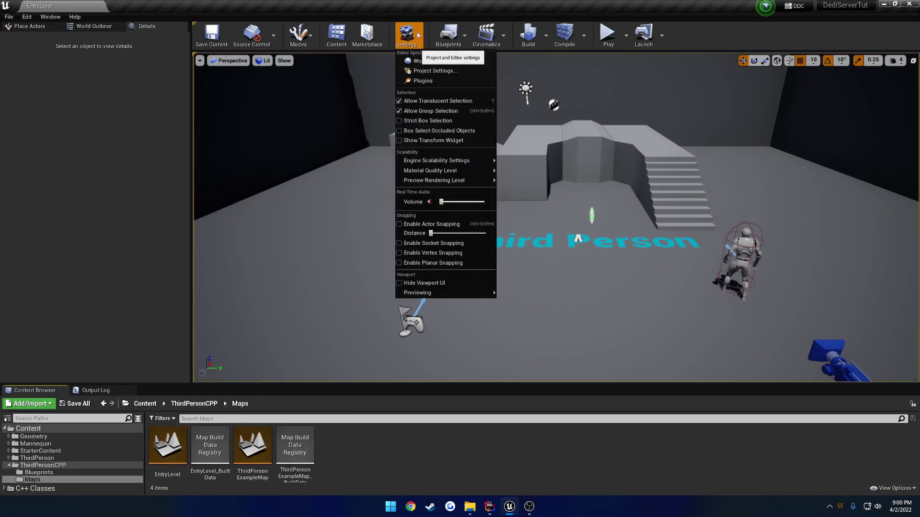
- In Maps & Modes, set Editor Startup Map and Game Default Map to EntryLevel, Server Default Map to ThirdPersonExampleMap
click(432, 70)
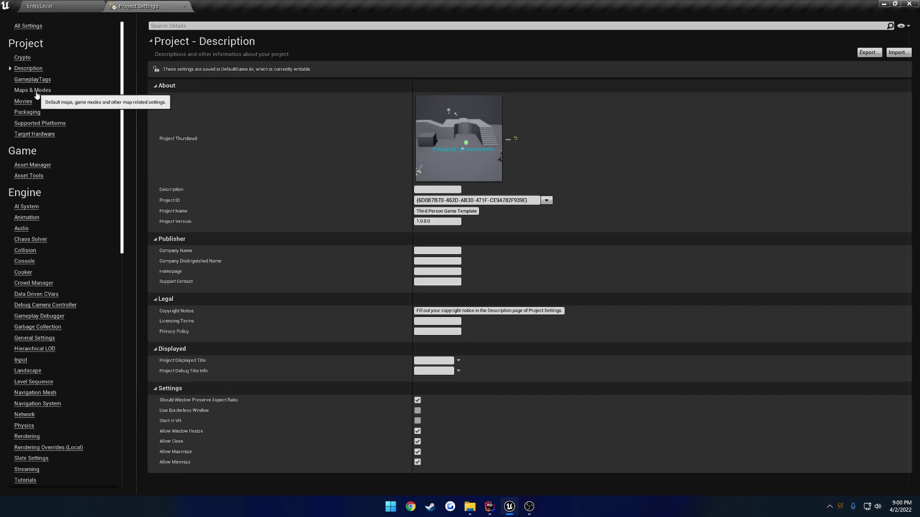
click(33, 90)
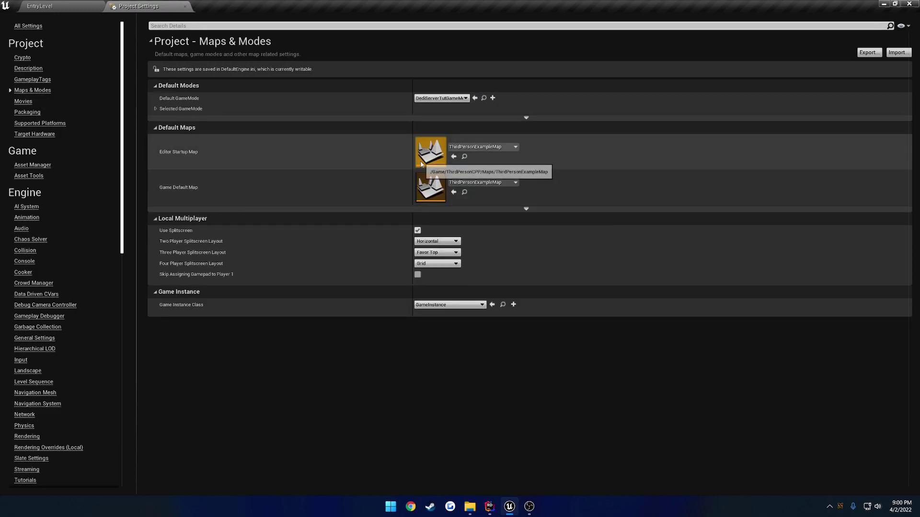
click(482, 147)
click(503, 257)
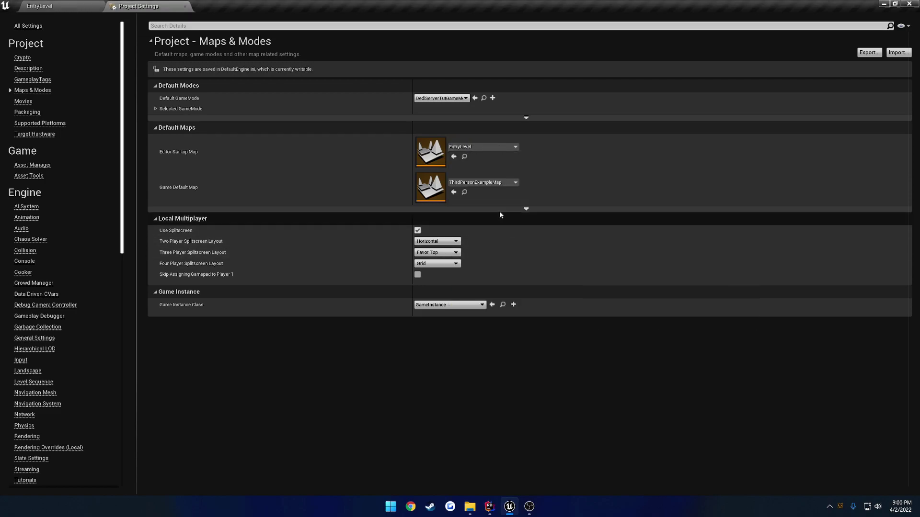
click(482, 182)
click(491, 294)
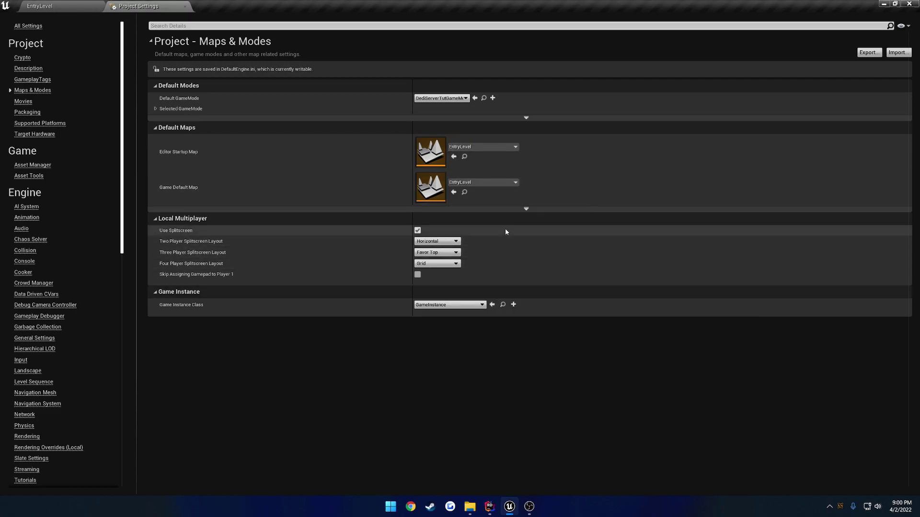
click(527, 210)
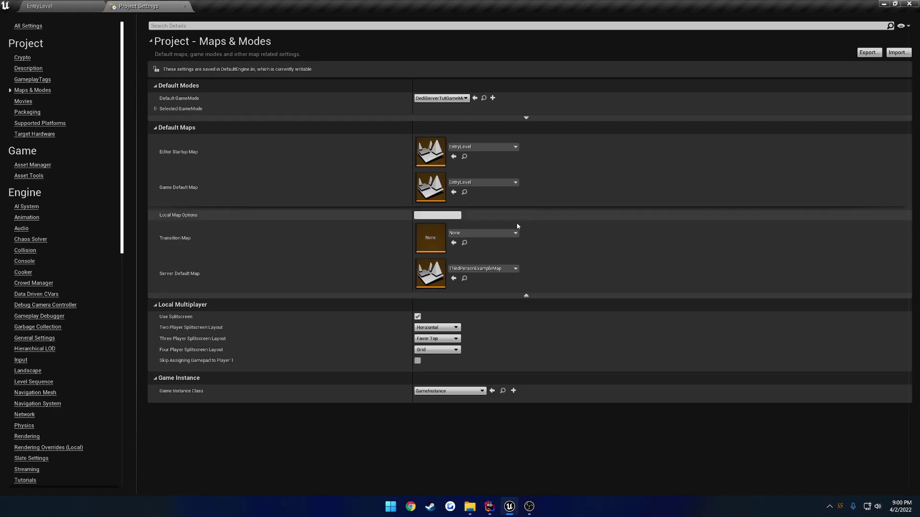
click(482, 269)
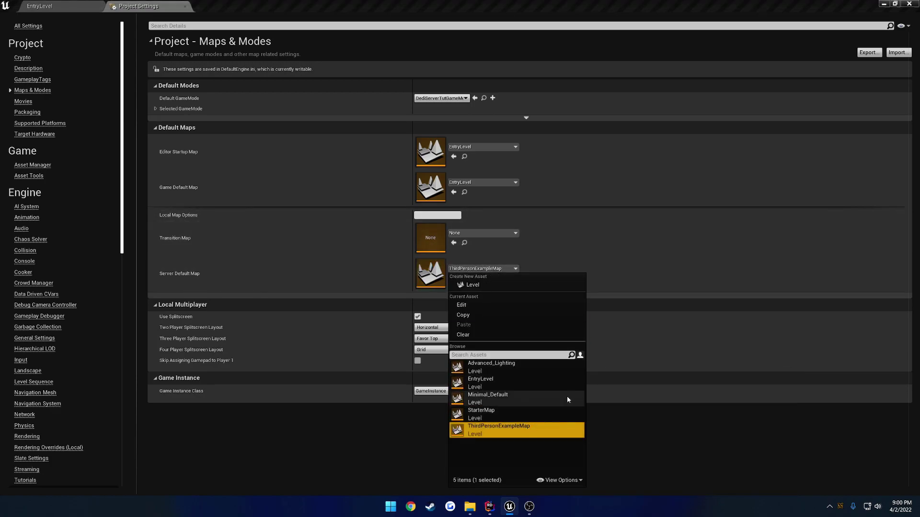
click(322, 237)
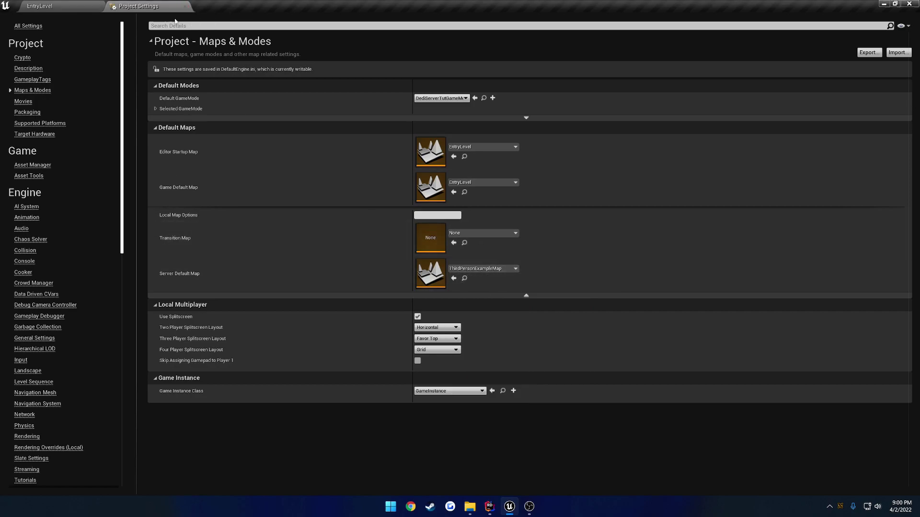
- Add EntryLevel.umap and ThirdPersonExampleMap.umap to Packaging's List of maps to include, then close Project Settings
click(31, 113)
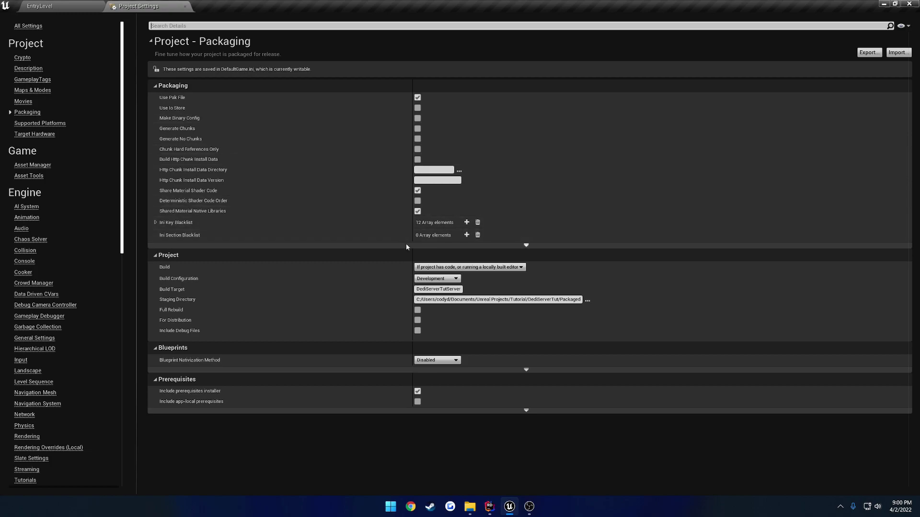
click(526, 245)
scroll(352, 322, down, 4)
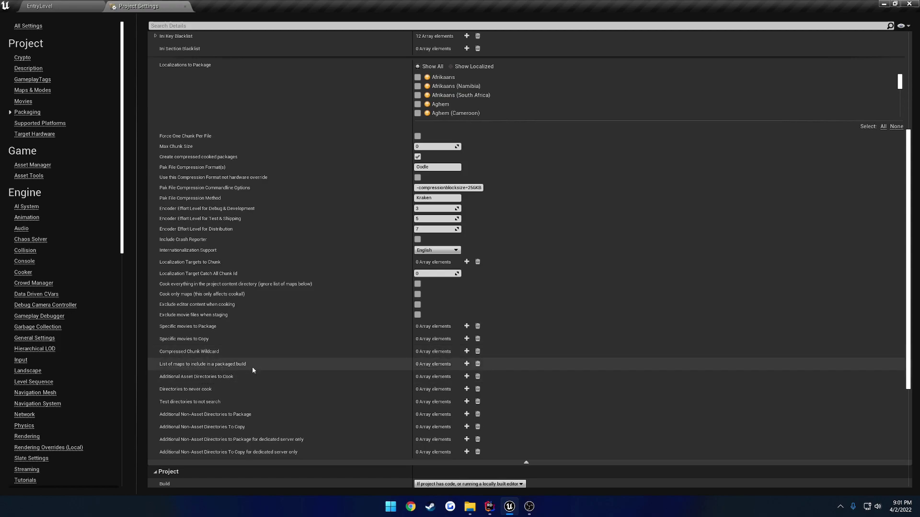
click(467, 364)
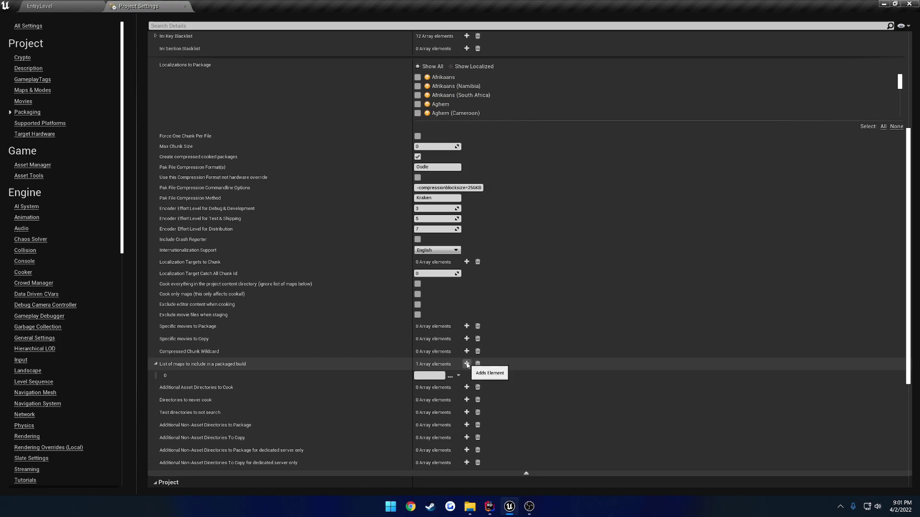
click(450, 376)
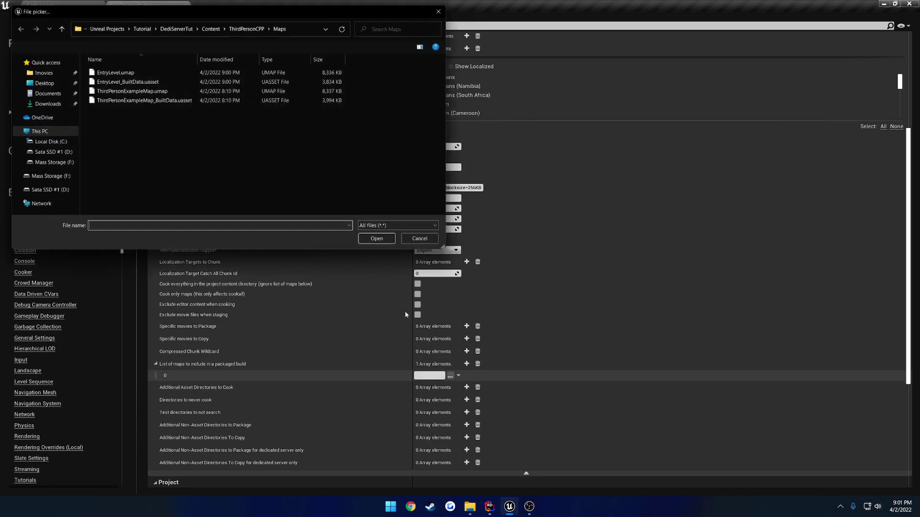
double_click(123, 71)
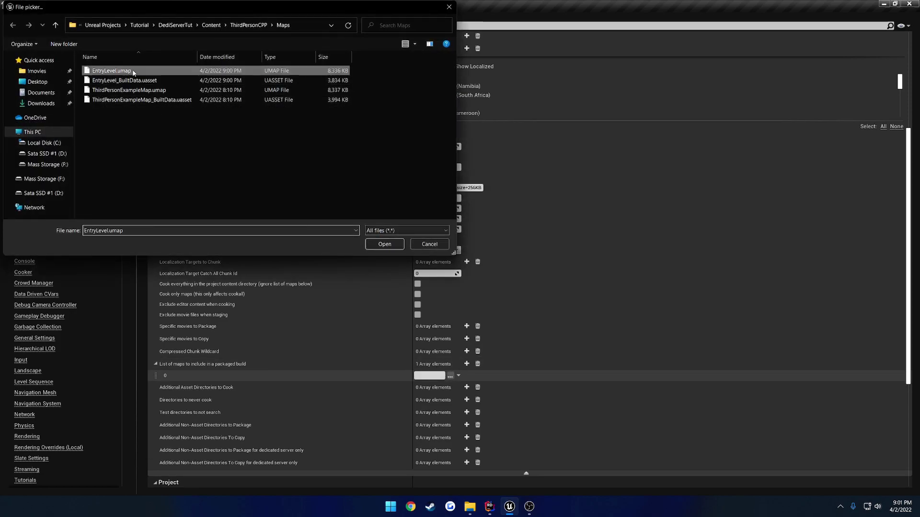
click(466, 364)
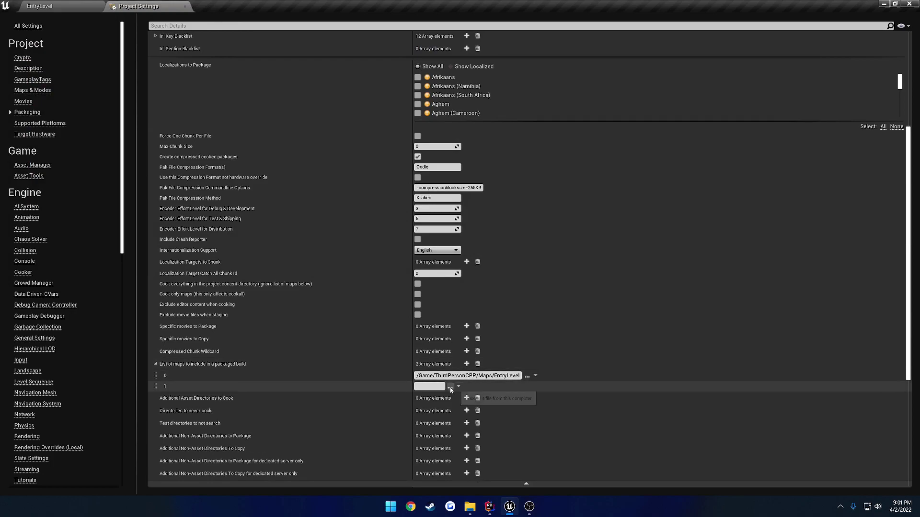
click(450, 386)
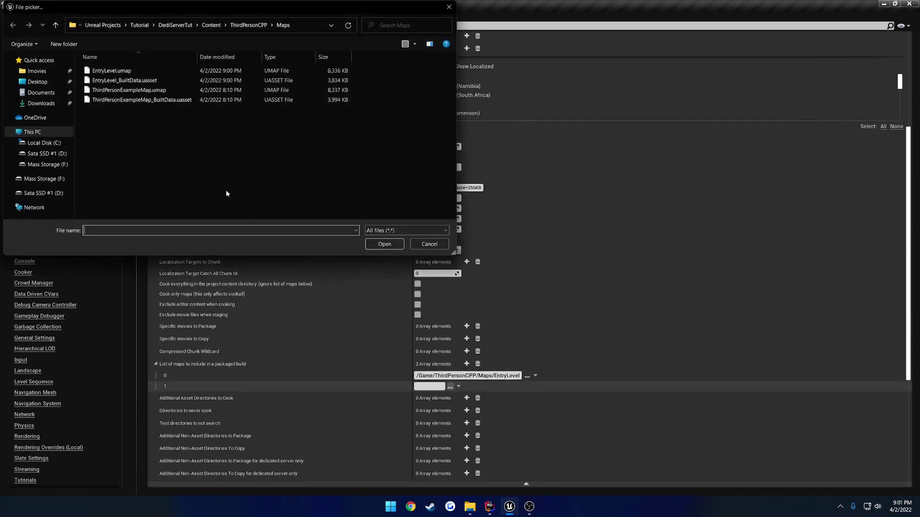
double_click(144, 90)
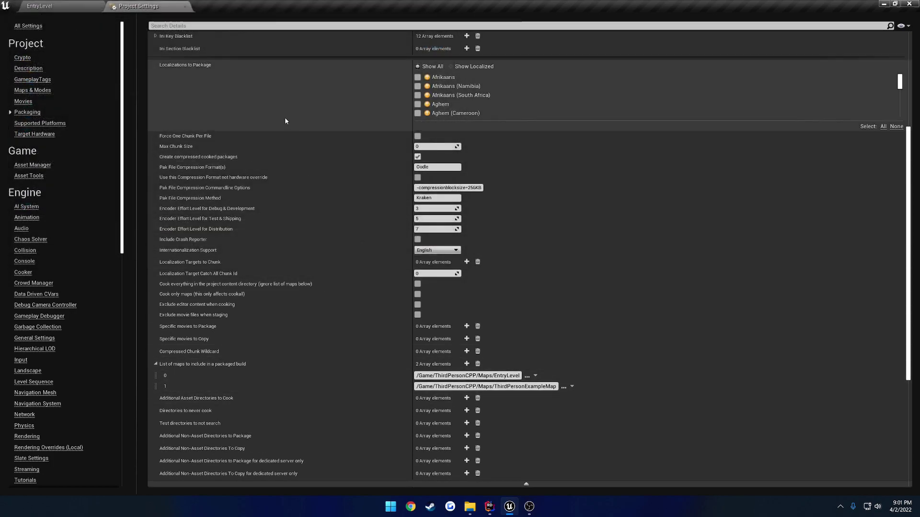
click(185, 7)
- Save all unsaved work and check the server target file in Rider
click(8, 16)
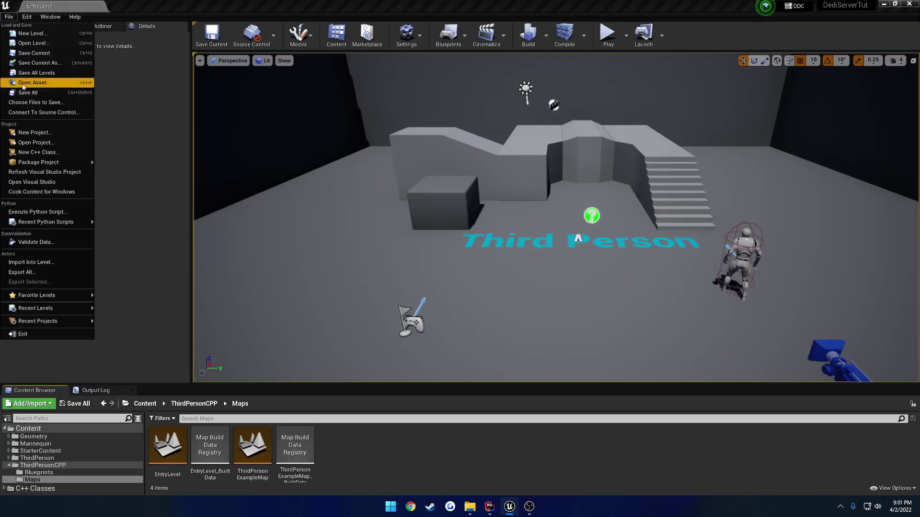
click(30, 93)
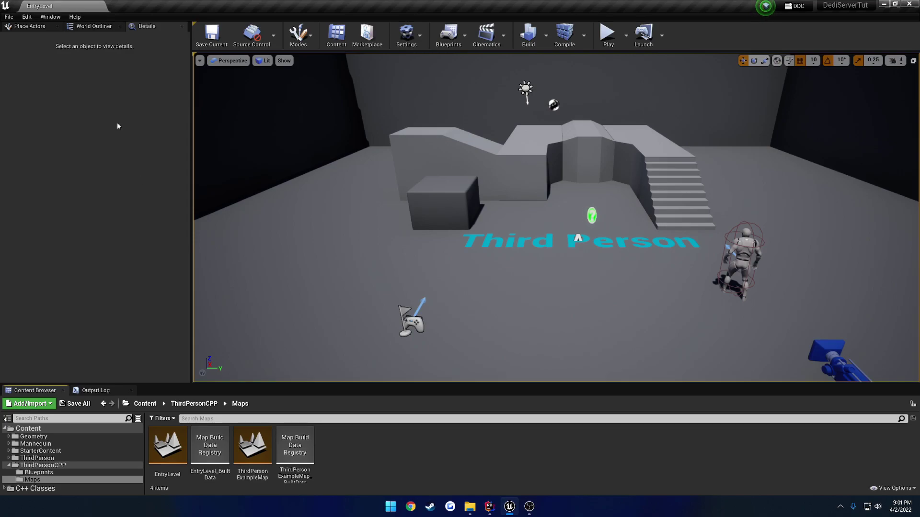
click(9, 17)
mouse_move(61, 164)
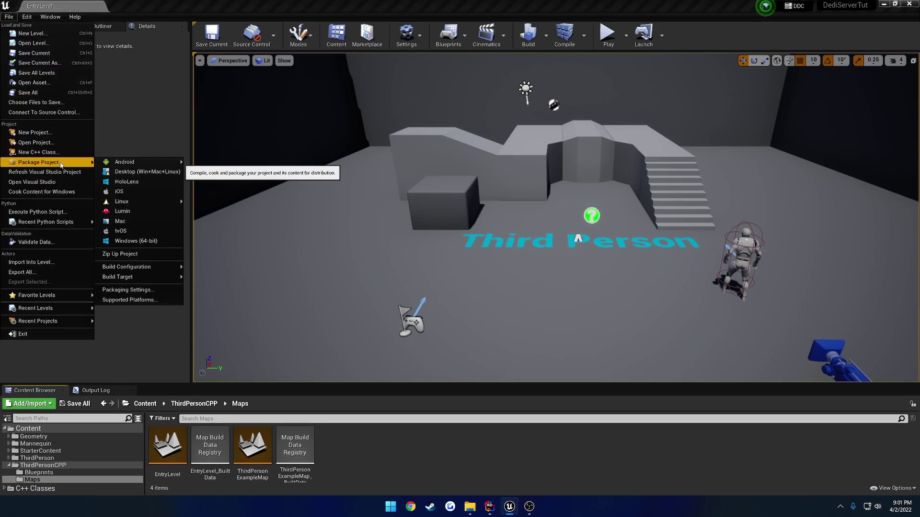
click(125, 241)
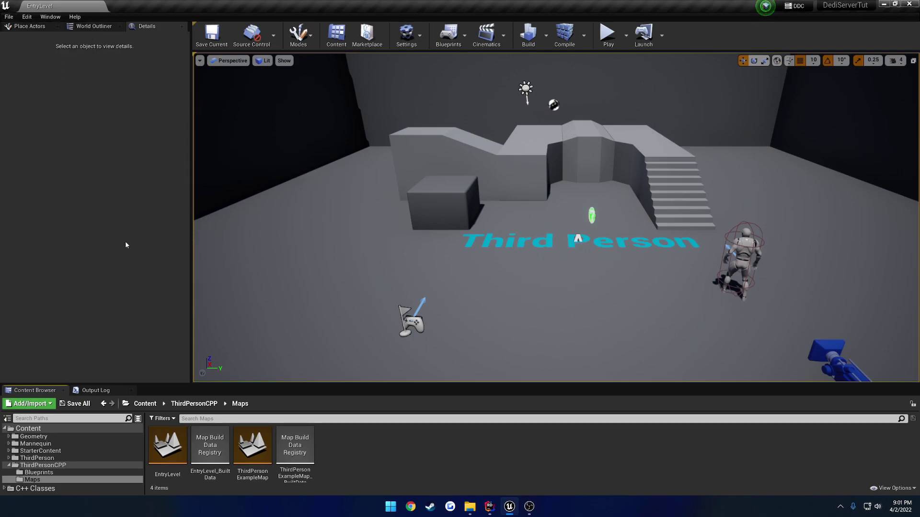
click(9, 17)
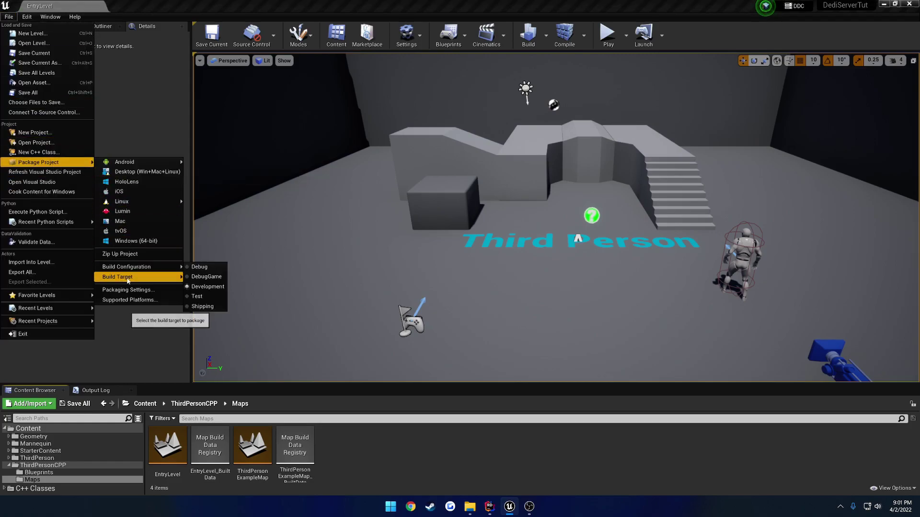
mouse_move(147, 279)
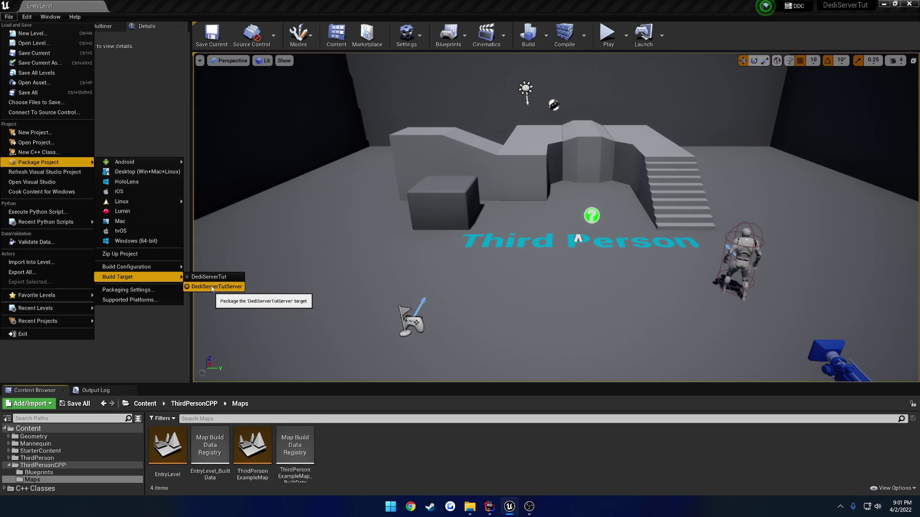
click(489, 506)
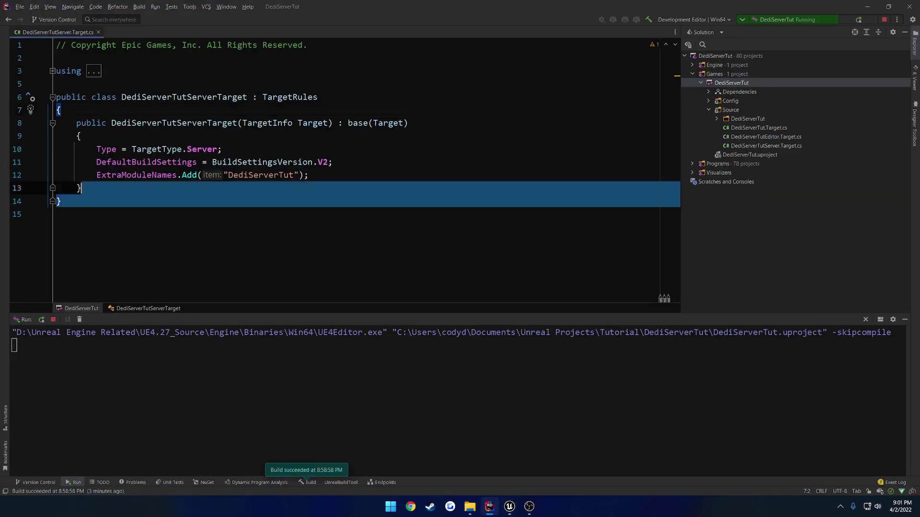
click(509, 507)
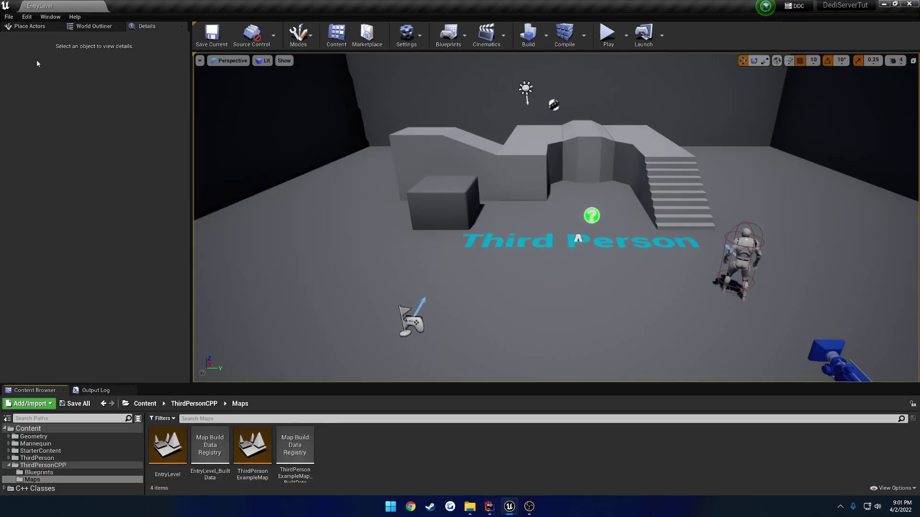
- Set the build target to DediServerTutServer and package the project for Windows (64-bit)
click(8, 16)
mouse_move(64, 164)
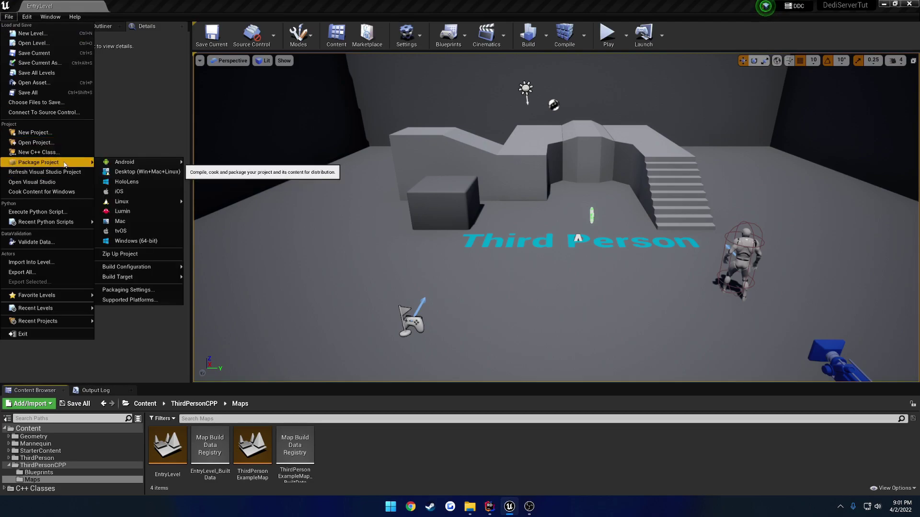
mouse_move(163, 277)
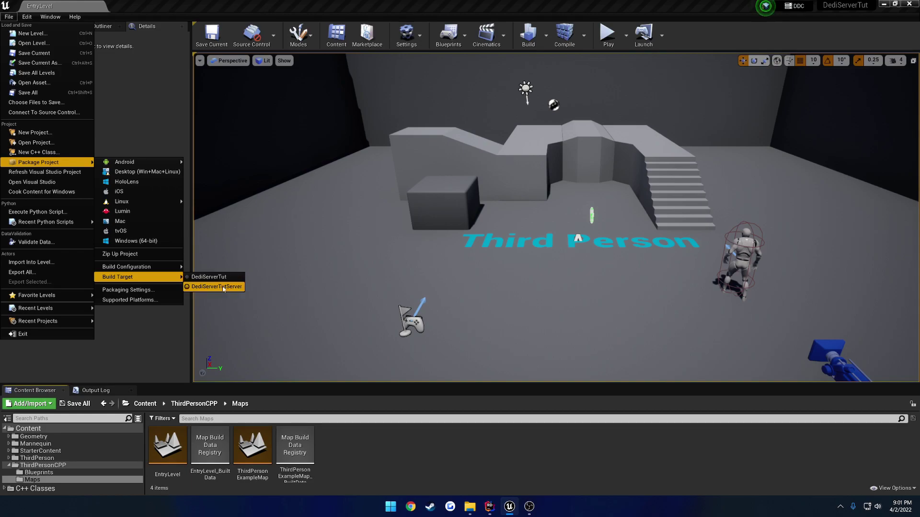
click(208, 277)
click(7, 18)
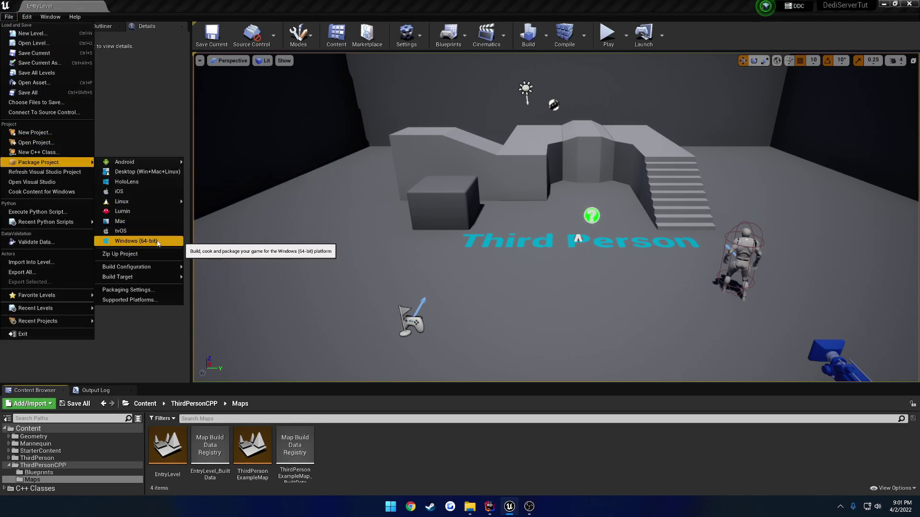
mouse_move(144, 267)
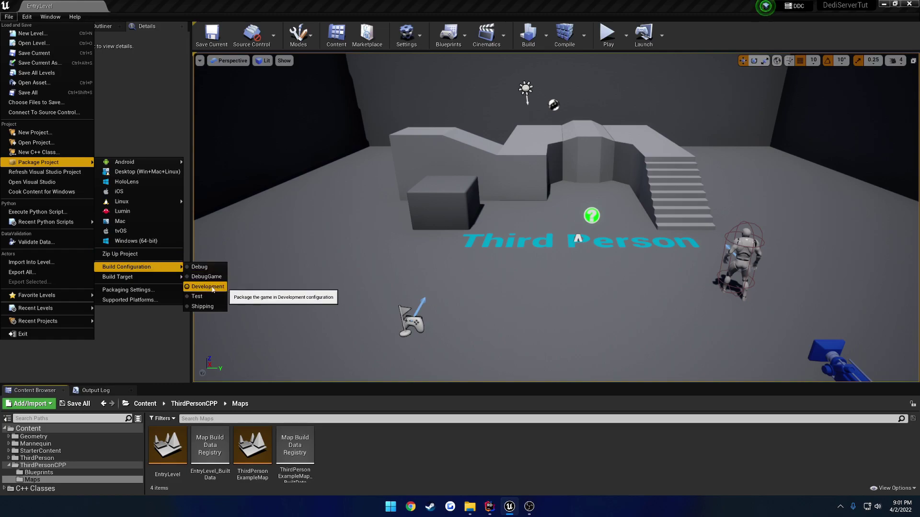
click(135, 242)
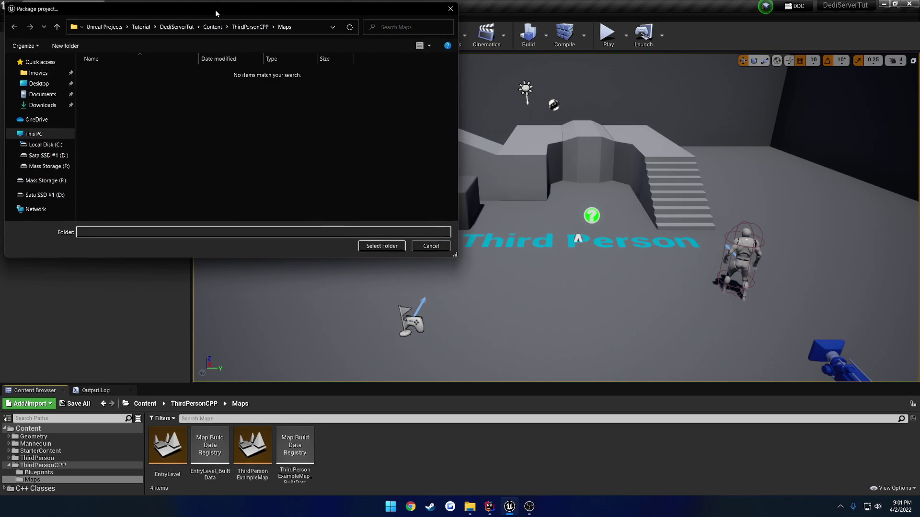
- Navigate the output folder picker to Unreal Projects\Tutorial\DediServerTut
drag(216, 8, 344, 72)
click(338, 86)
click(335, 87)
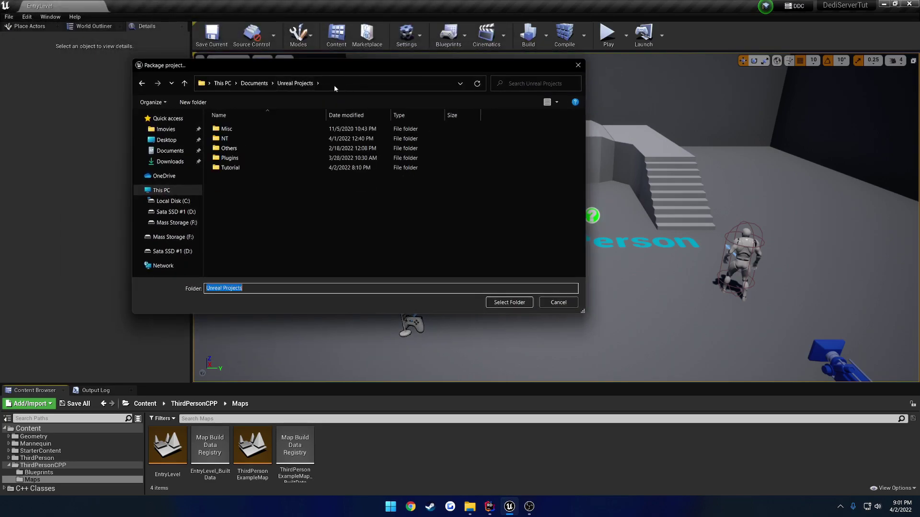
double_click(230, 168)
double_click(238, 129)
right_click(250, 124)
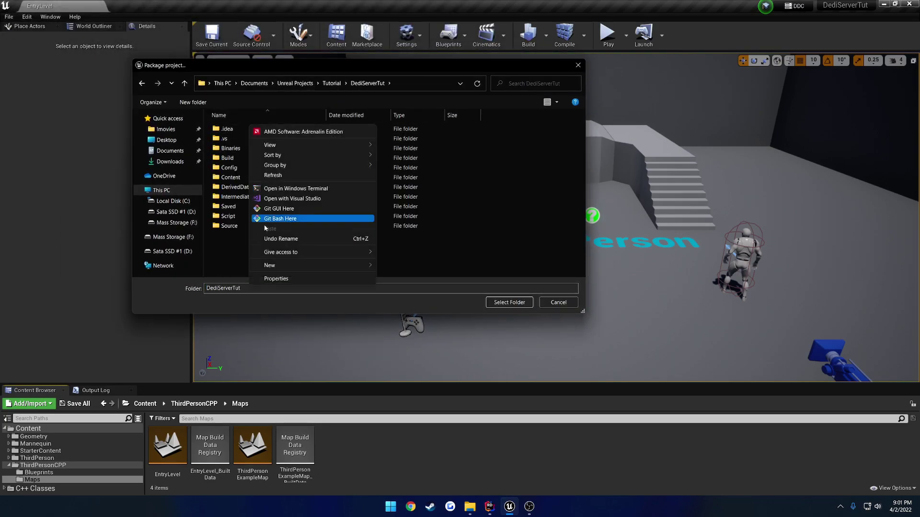
key(Escape)
- Create a TutPackaged folder there and select it as the packaging destination
right_click(271, 251)
mouse_move(335, 388)
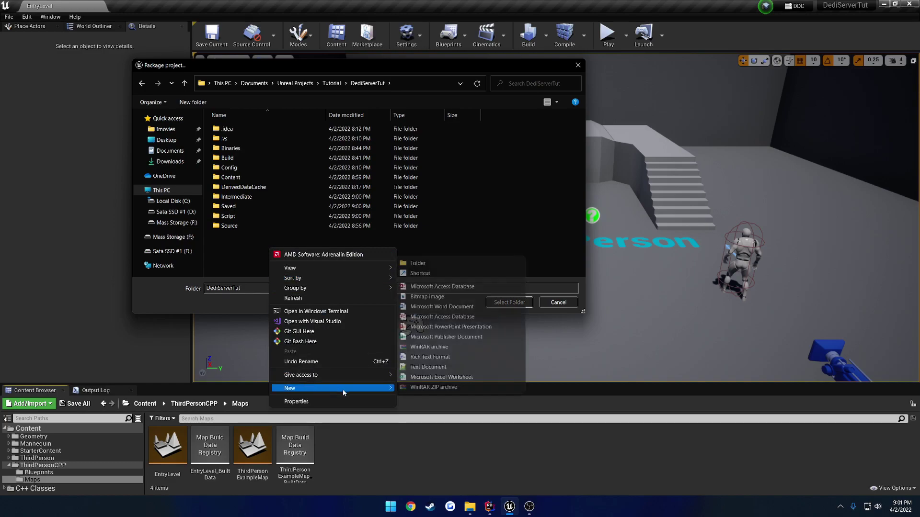
click(422, 263)
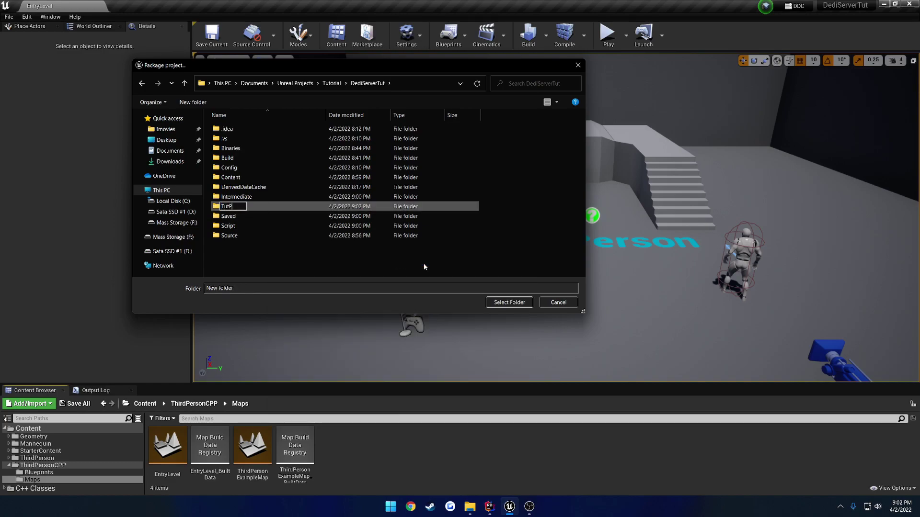
text(TutPackaged)
key(Return)
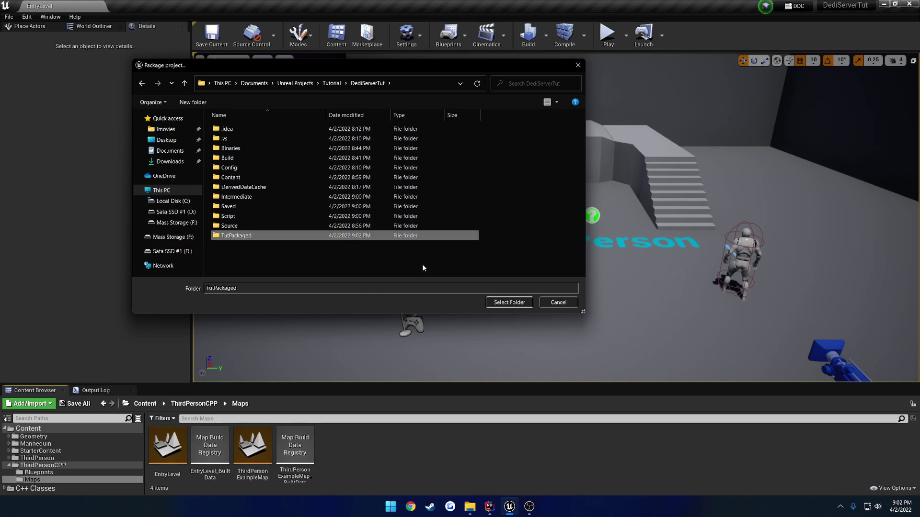
double_click(249, 236)
click(508, 302)
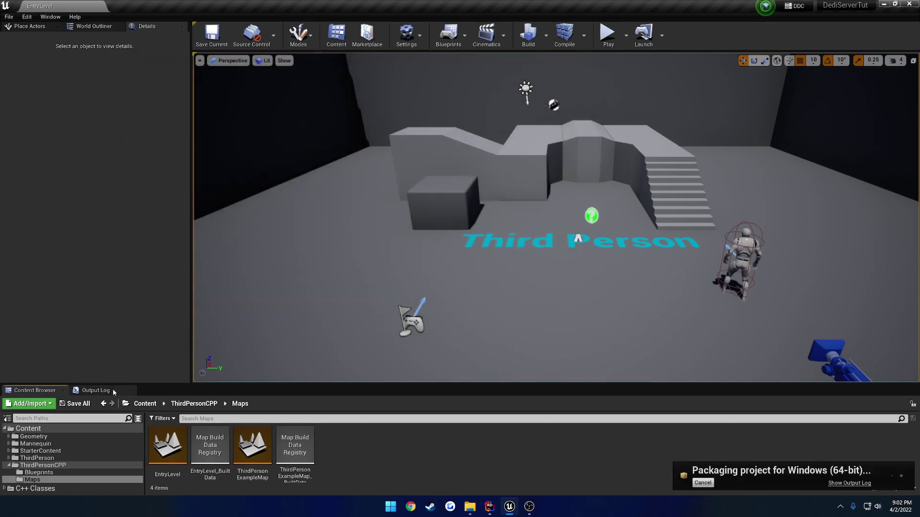
- Confirm BUILD SUCCESSFUL in the enlarged Output Log and open TutPackaged\WindowsNoEditor in Explorer
click(95, 391)
drag(273, 385, 273, 207)
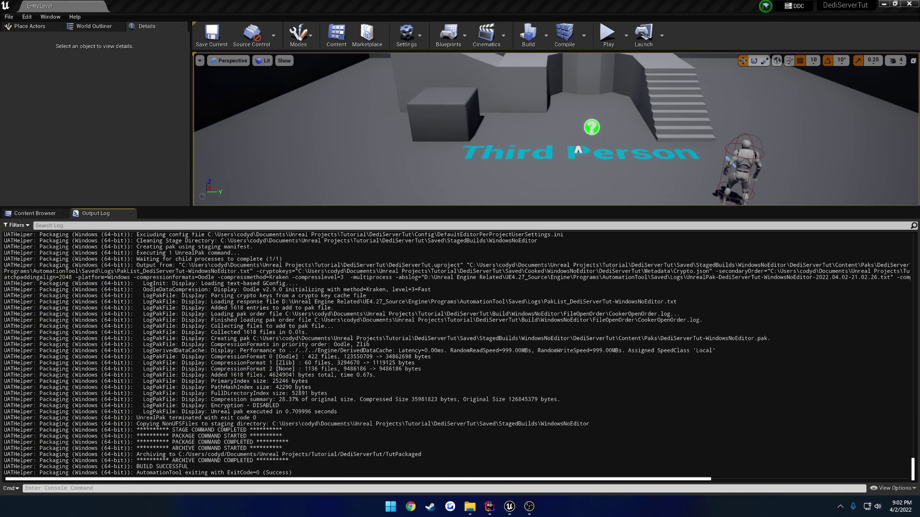
click(470, 507)
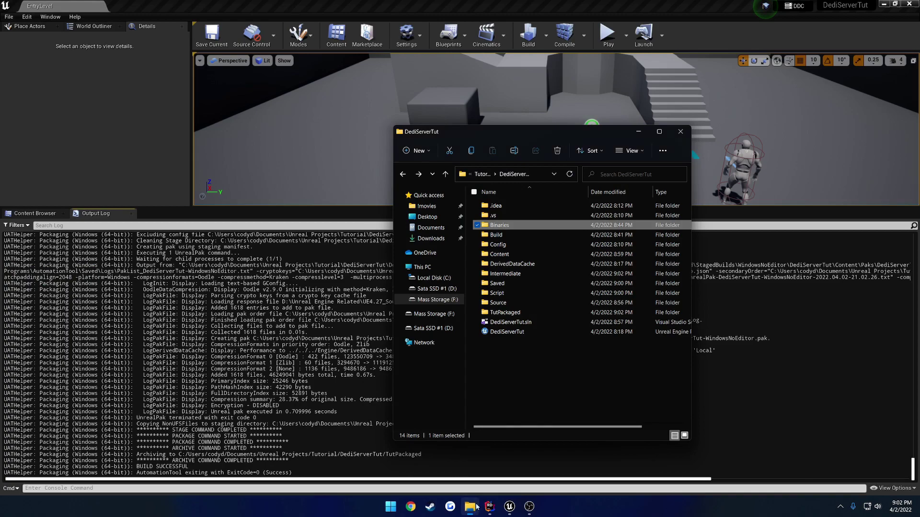
double_click(509, 312)
double_click(515, 207)
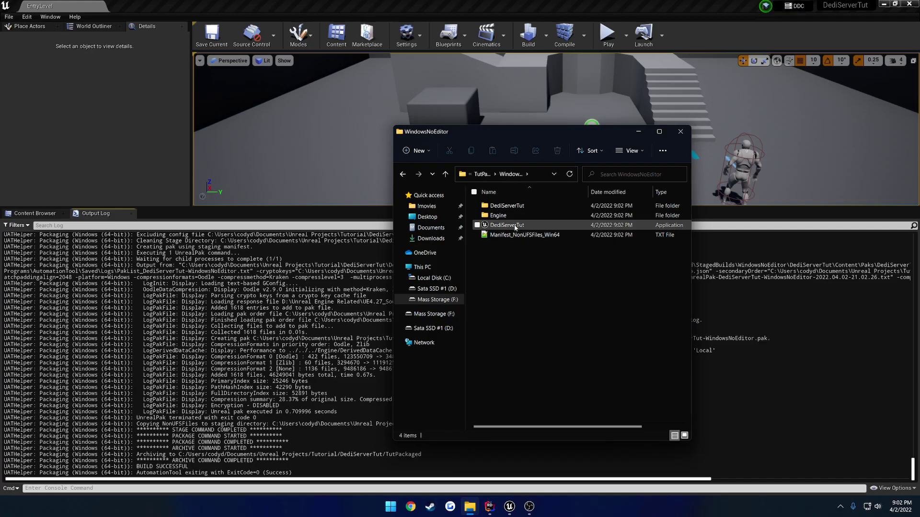
- Test-run DediServerTut.exe in windowed mode, close it, and return to TutPackaged
double_click(515, 225)
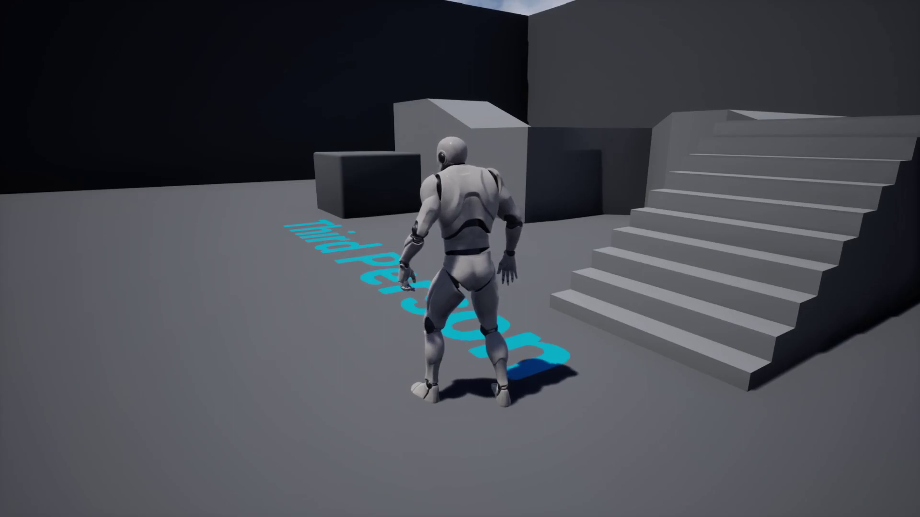
key(alt+Return)
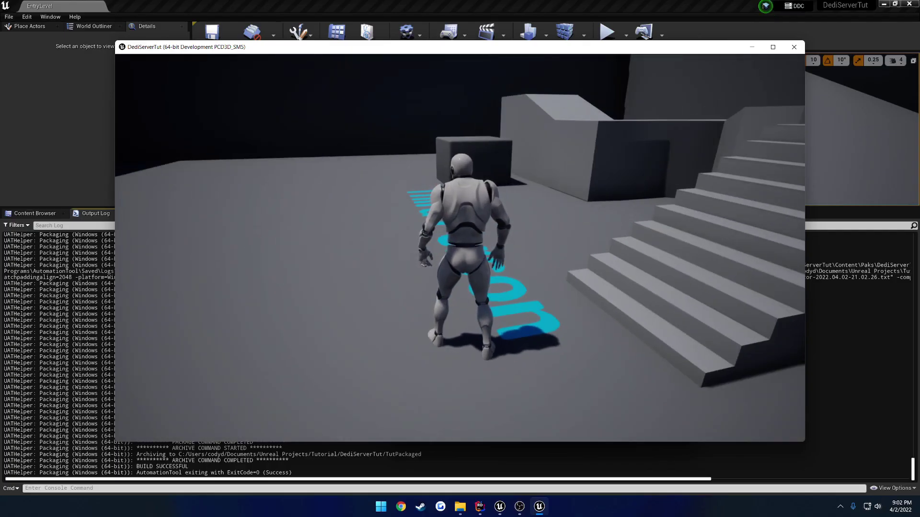
key(alt+F4)
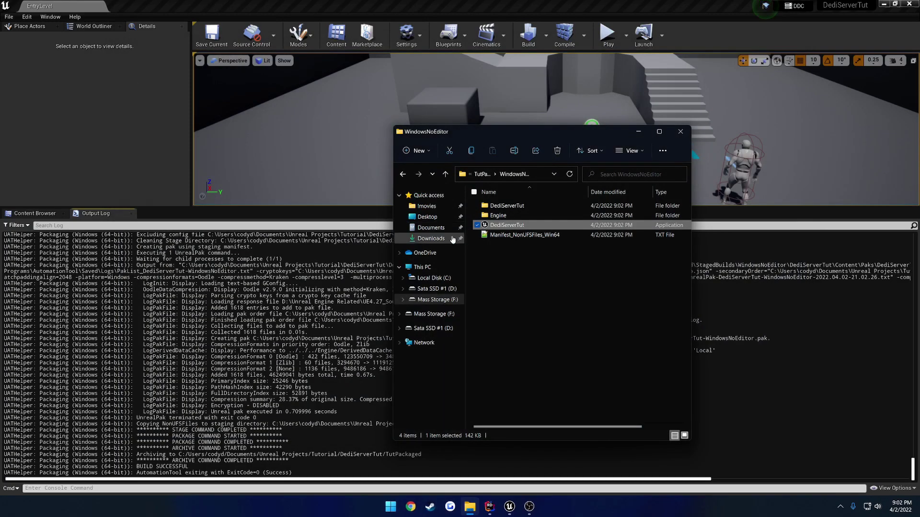
click(588, 266)
key(alt+Up)
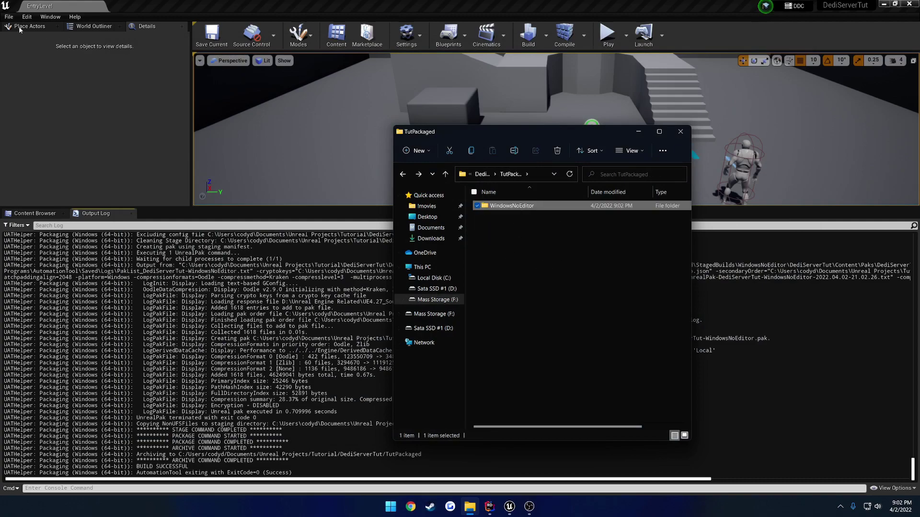
- Set the build target to DediServerTutServer and package it for Windows (64-bit) into TutPackaged
click(8, 19)
mouse_move(57, 164)
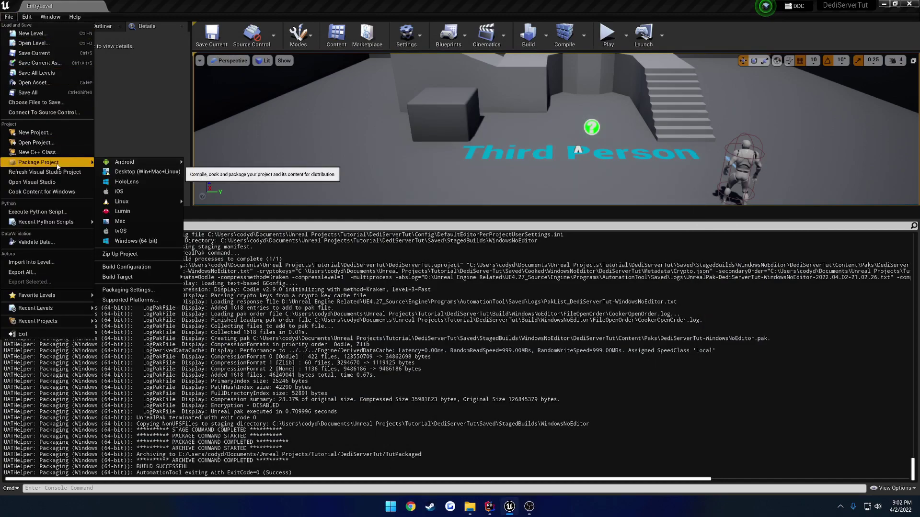
mouse_move(144, 277)
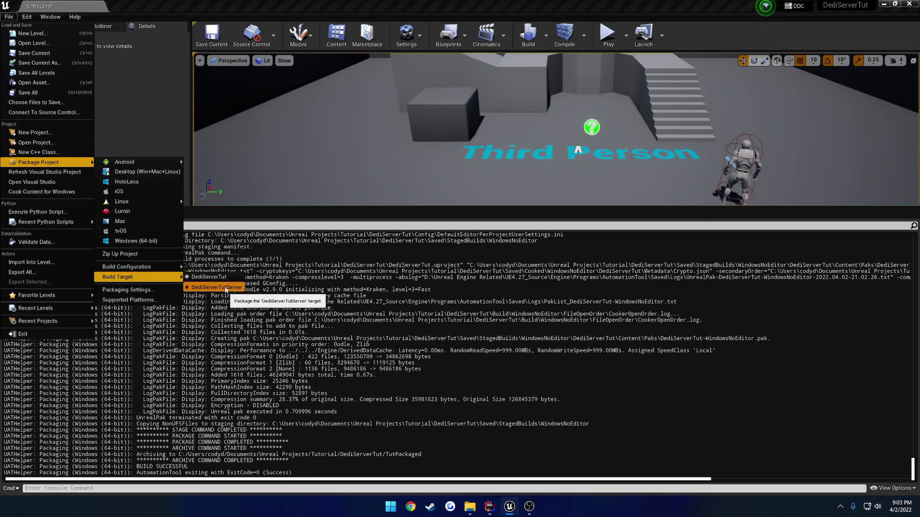
click(225, 287)
click(9, 17)
mouse_move(58, 162)
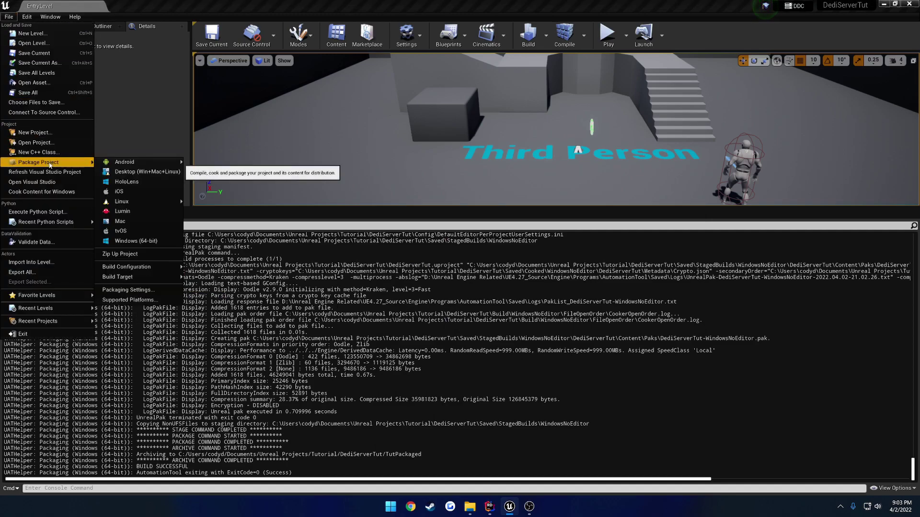
click(140, 243)
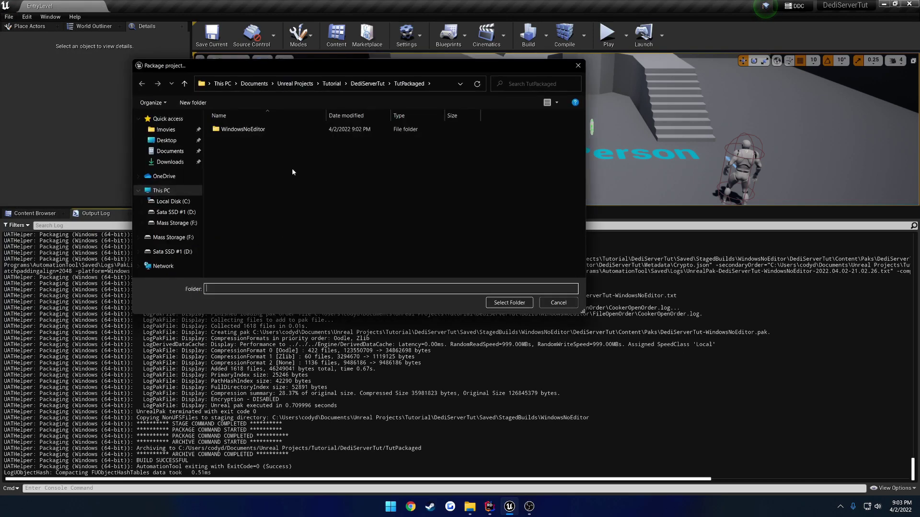
click(510, 303)
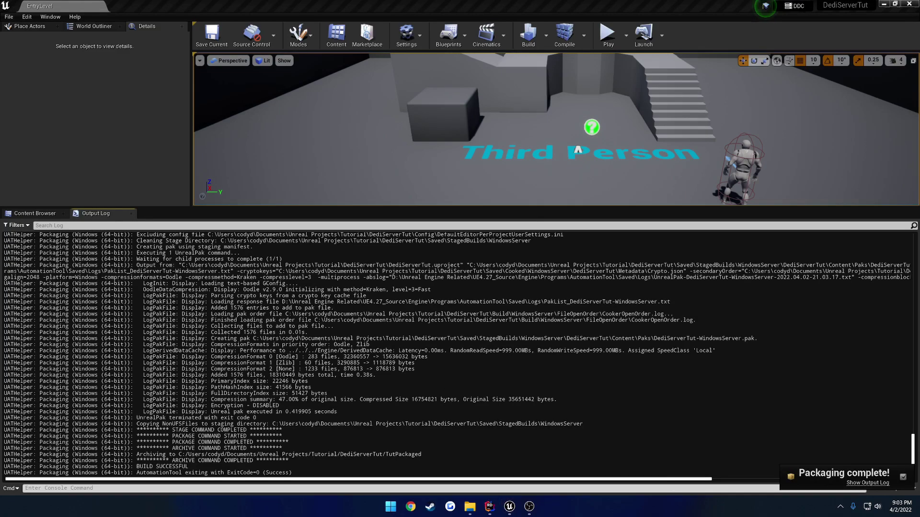
- Open TutPackaged\WindowsServer and create a shortcut to the DediServerTutServer application
click(475, 507)
click(498, 217)
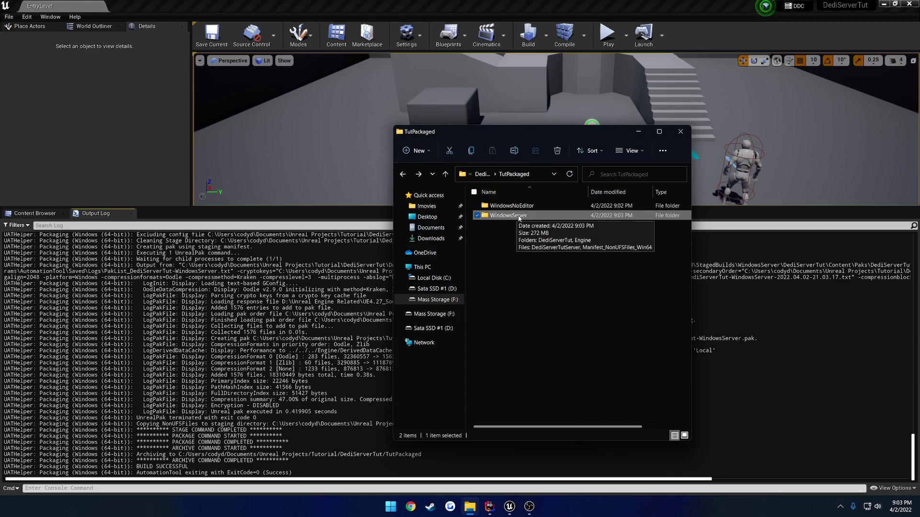
double_click(513, 219)
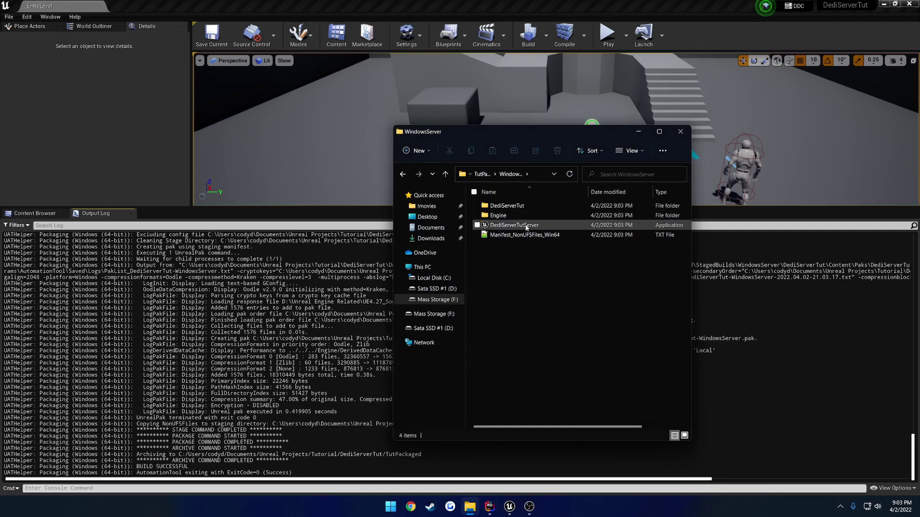
click(535, 226)
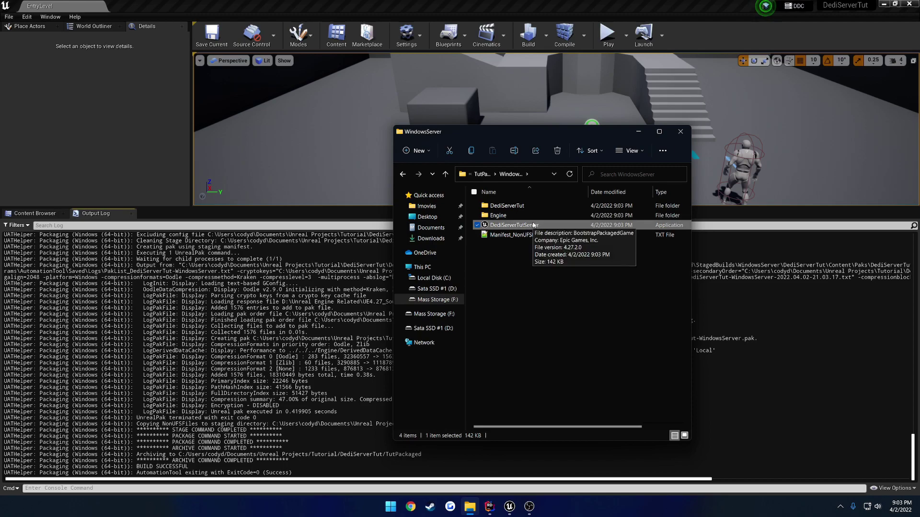
right_click(531, 227)
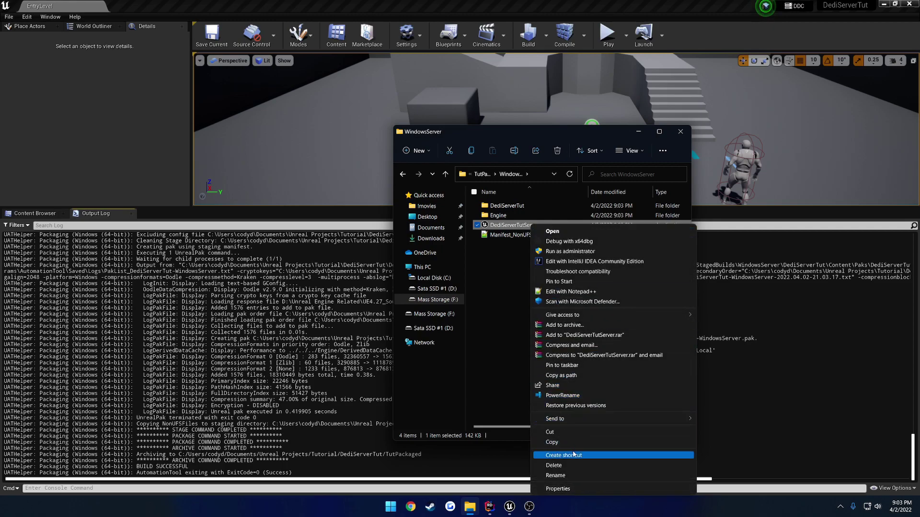
click(558, 456)
- Add an extra launch argument to the shortcut's Target in its Properties
right_click(548, 226)
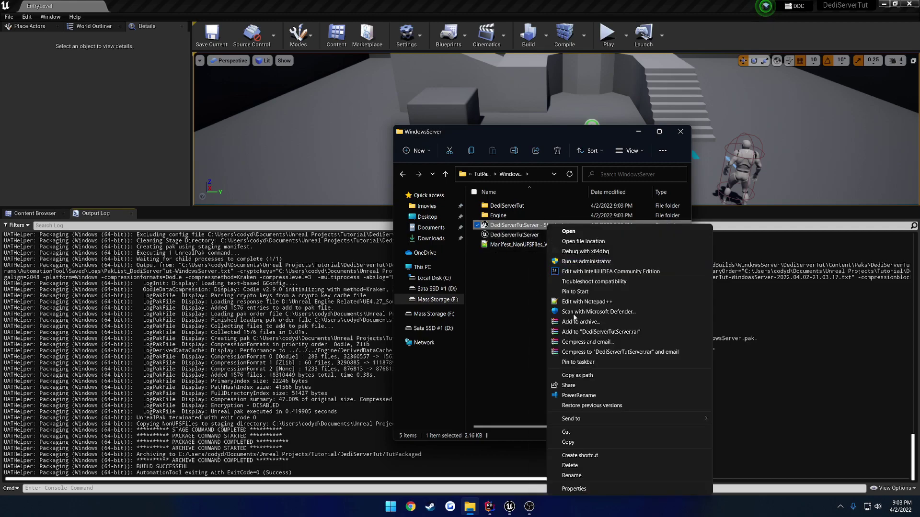
click(582, 488)
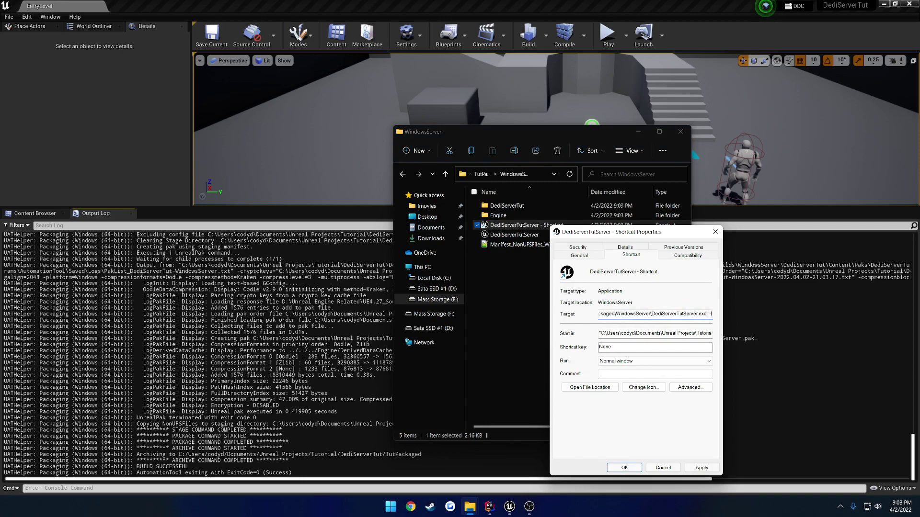
key(Return)
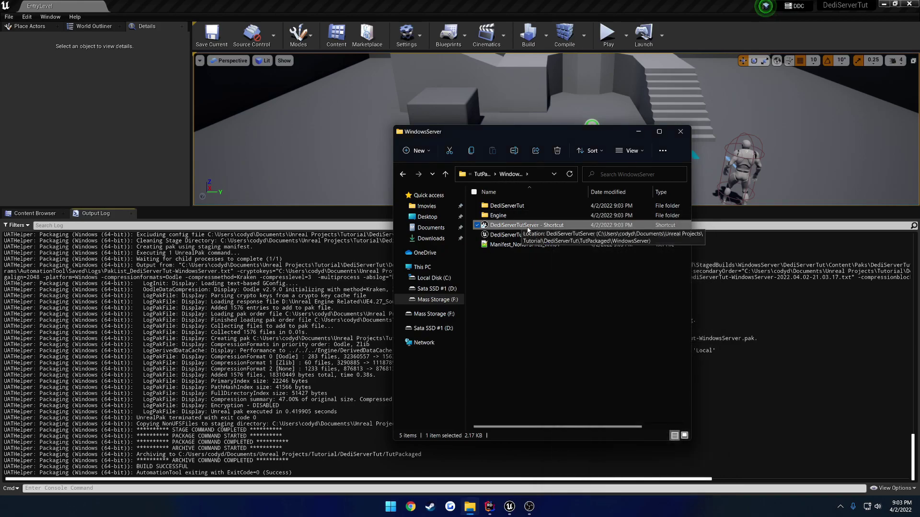
- Move the server console window to the left and close the extra console
drag(461, 136, 502, 135)
drag(480, 52, 404, 59)
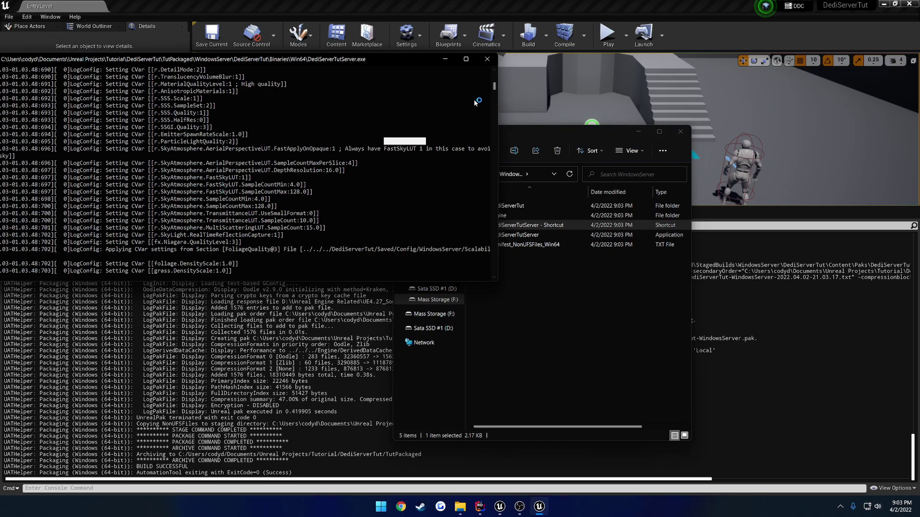
drag(494, 87, 492, 87)
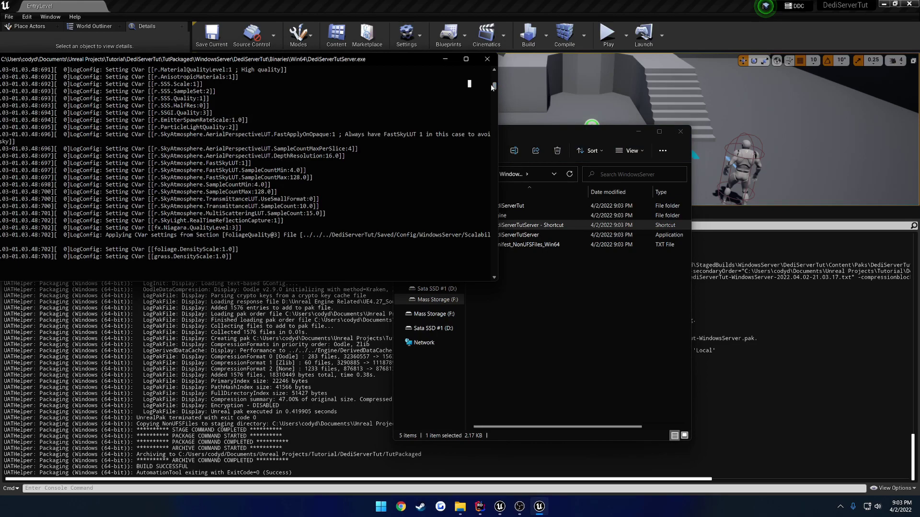
click(486, 59)
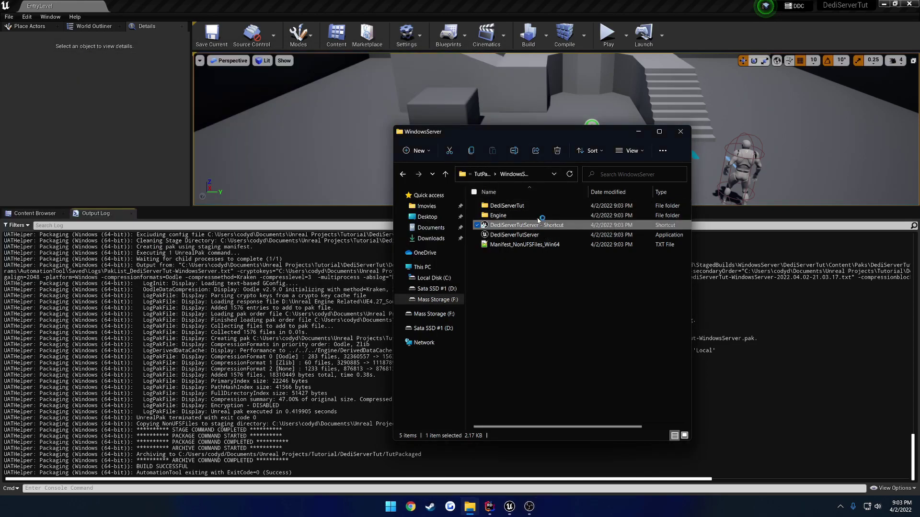
- Allow the dedicated server through the firewall on private networks and rearrange the windows
drag(585, 134, 705, 144)
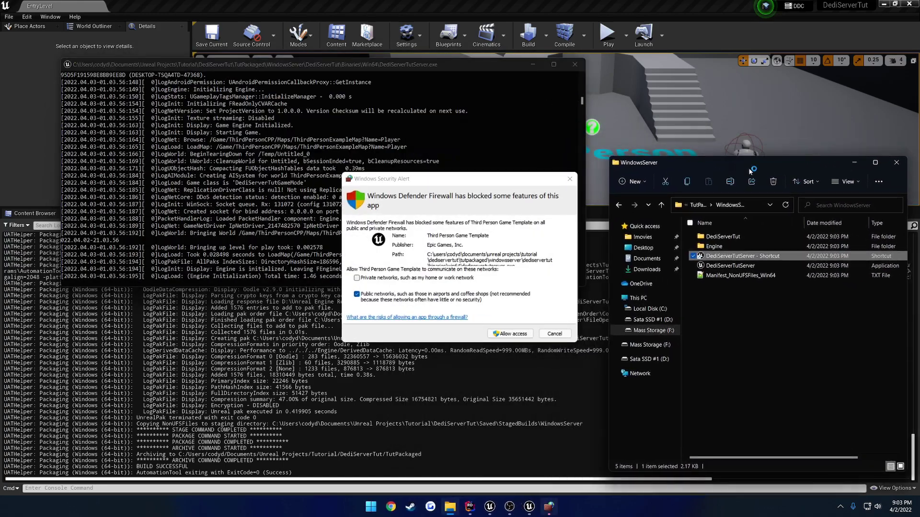
click(356, 278)
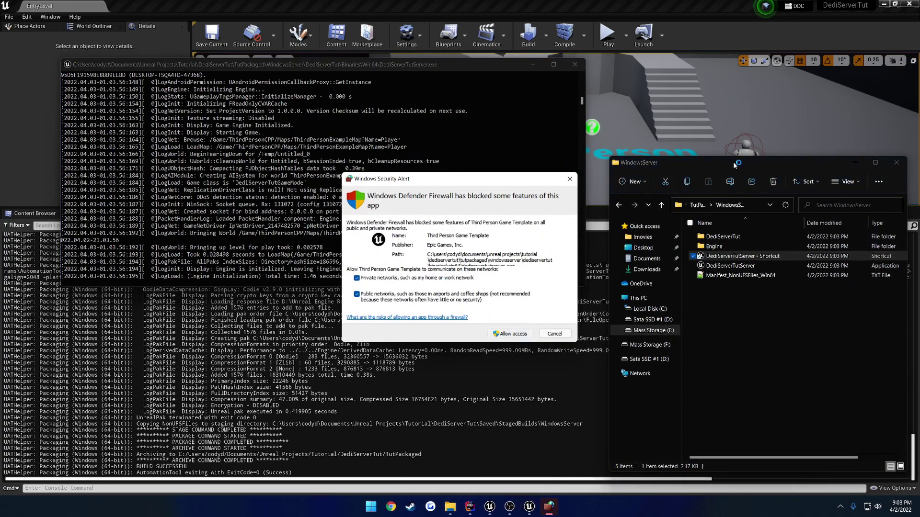
drag(734, 165, 748, 189)
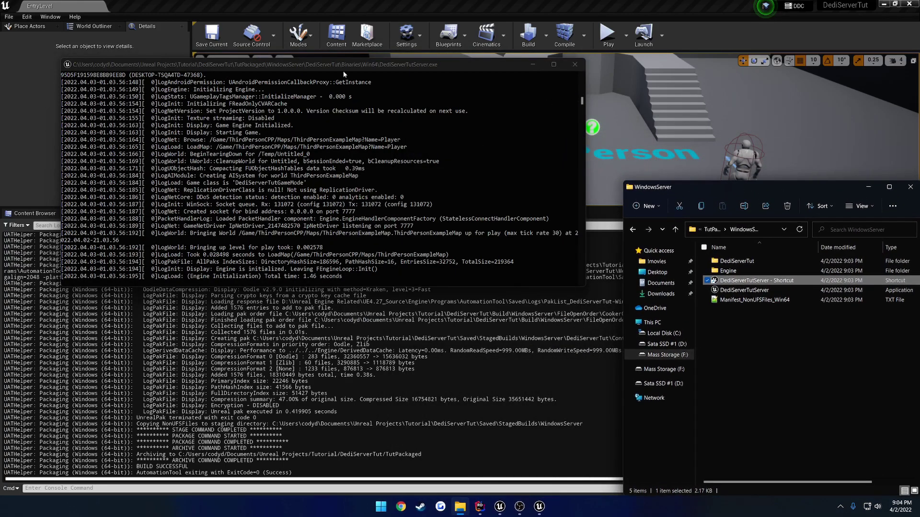
drag(343, 67, 334, 40)
- Launch the packaged DediServerTut client from the WindowsNoEditor folder under TutPackaged
click(742, 301)
key(alt+Up)
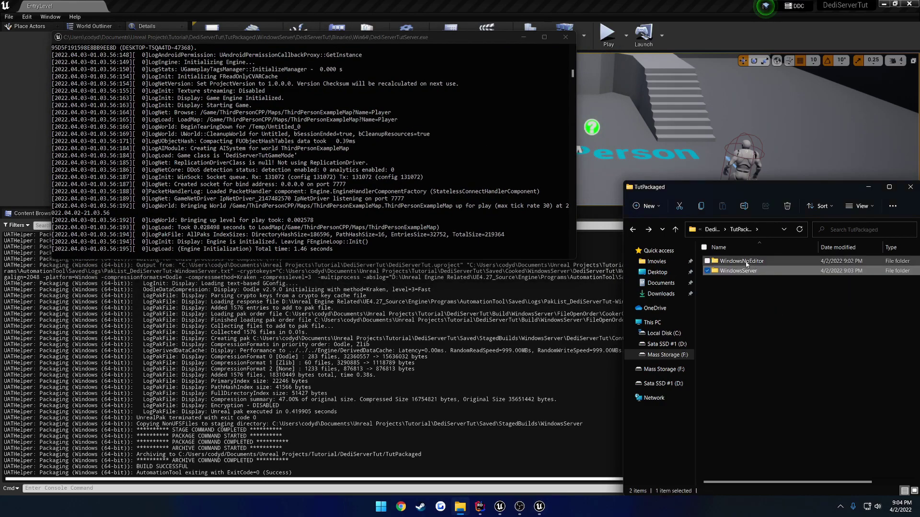
double_click(745, 262)
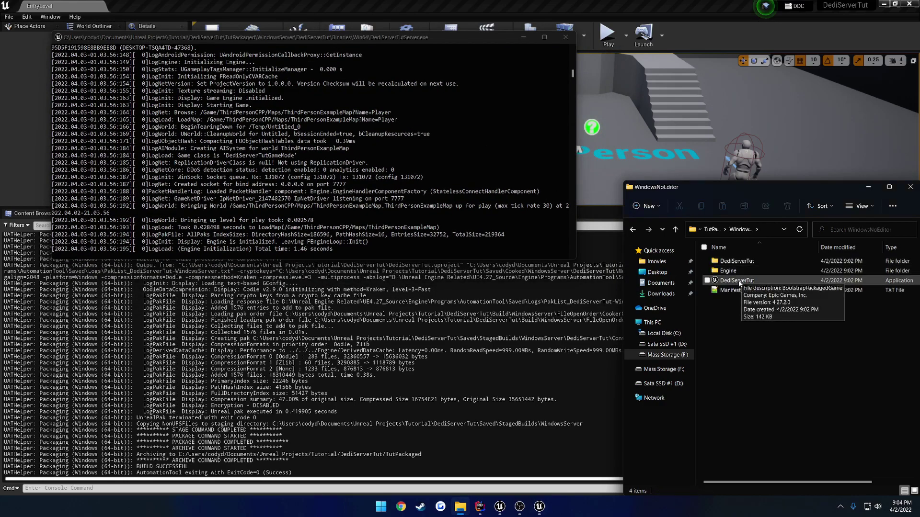
double_click(738, 281)
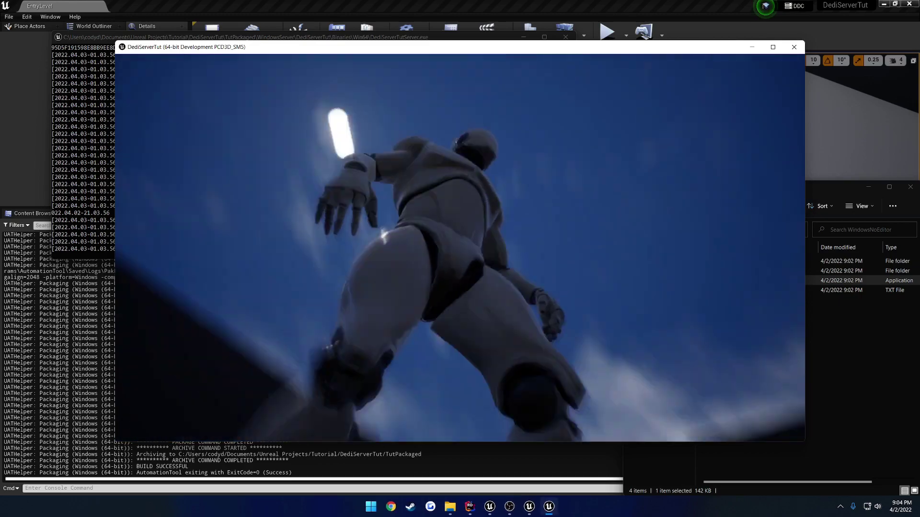
- Walk the character toward the stairs, then shrink the game window to the lower right
key(w)
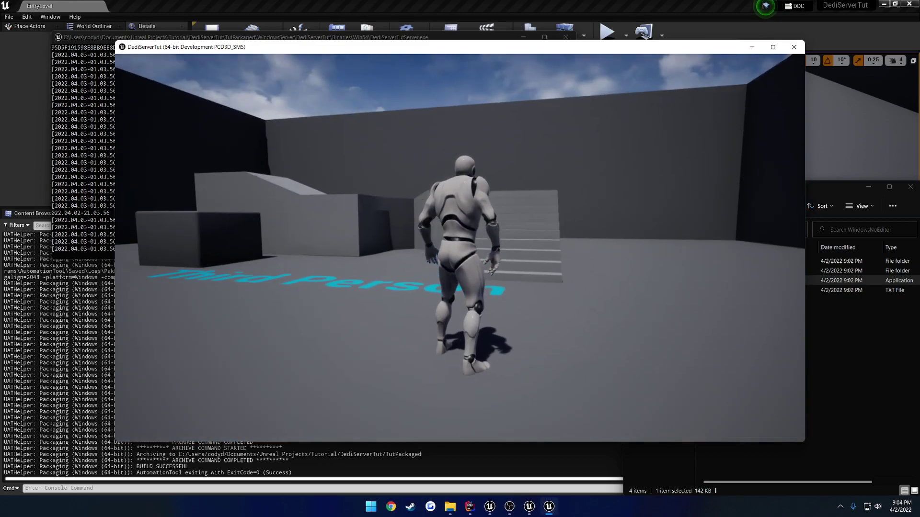
key(w)
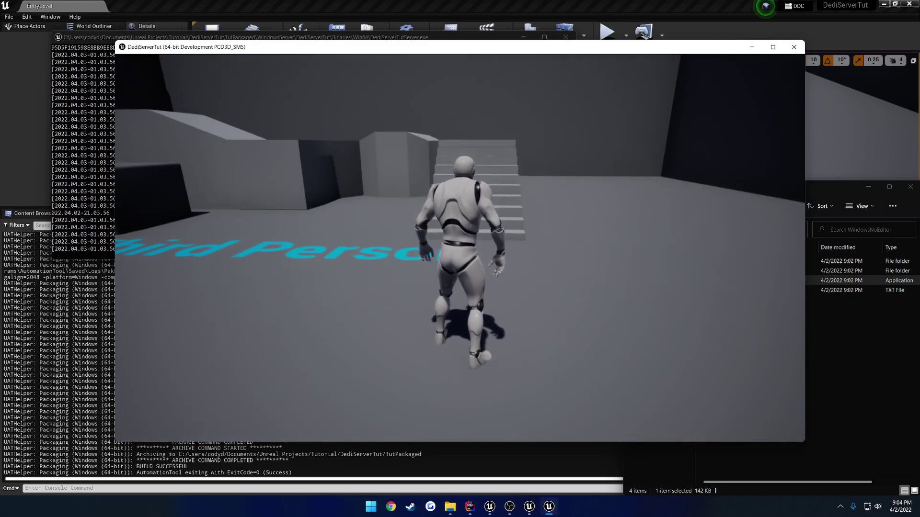
key(alt+Tab)
drag(315, 47, 433, 108)
drag(369, 40, 316, 9)
click(276, 106)
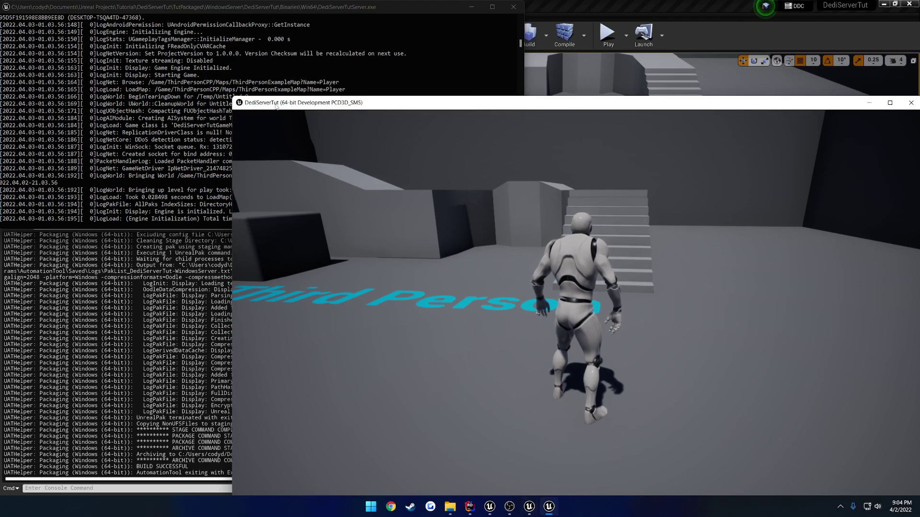
drag(276, 106, 601, 250)
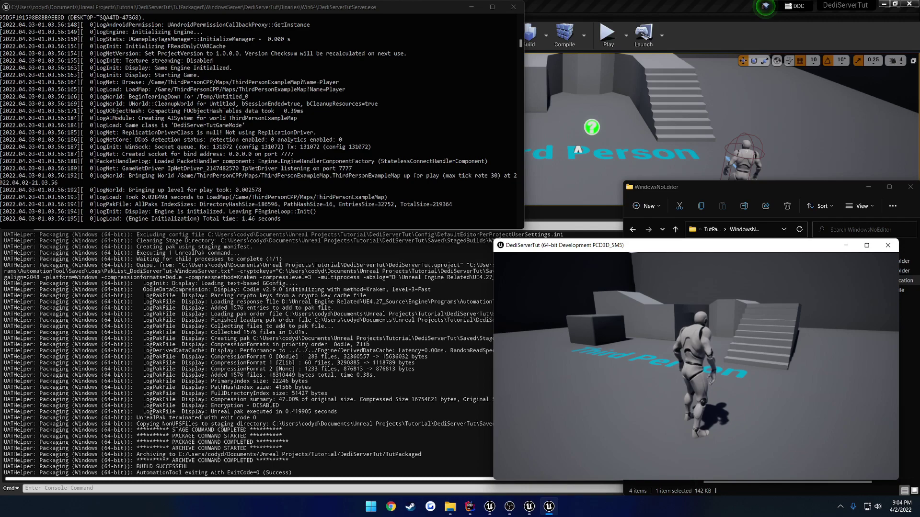
- Connect the client to the dedicated server with the console command 'open 127.0.0.1'
key(grave)
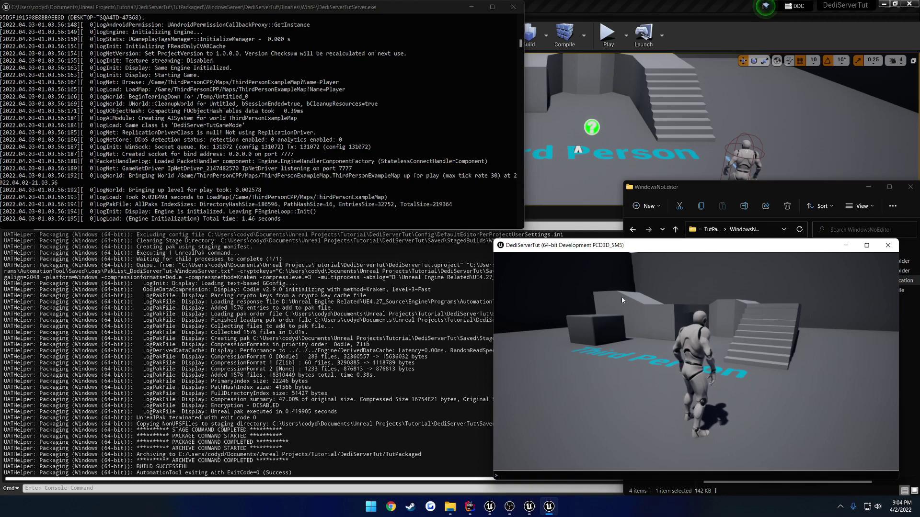
text(open)
key(Tab)
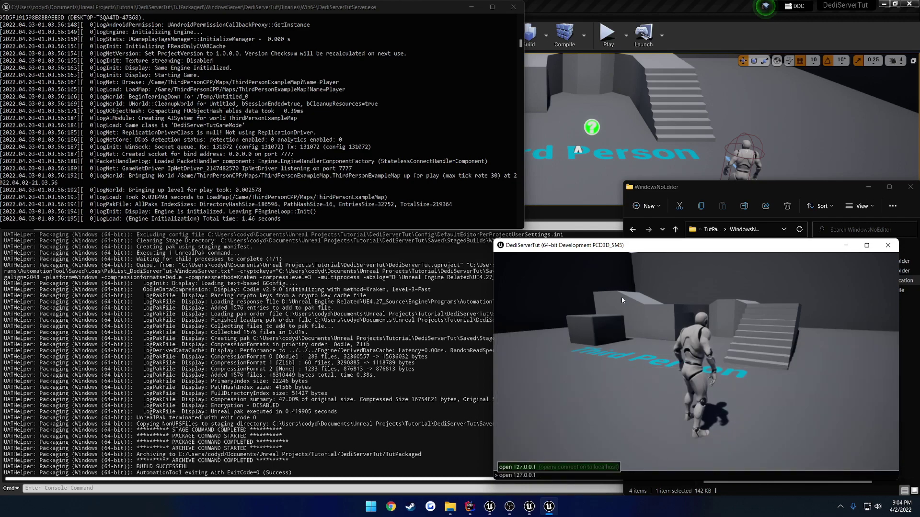
key(Return)
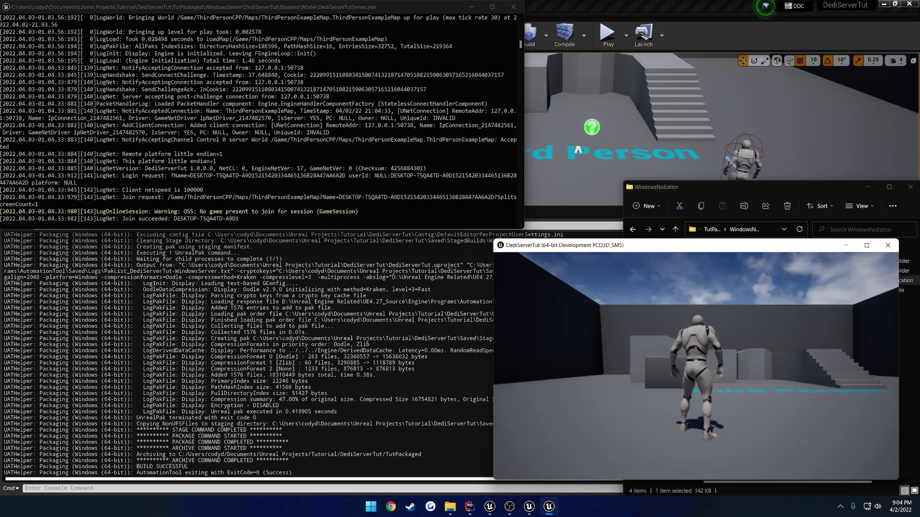
- Run the character around the level and jump it onto a box
key(w)
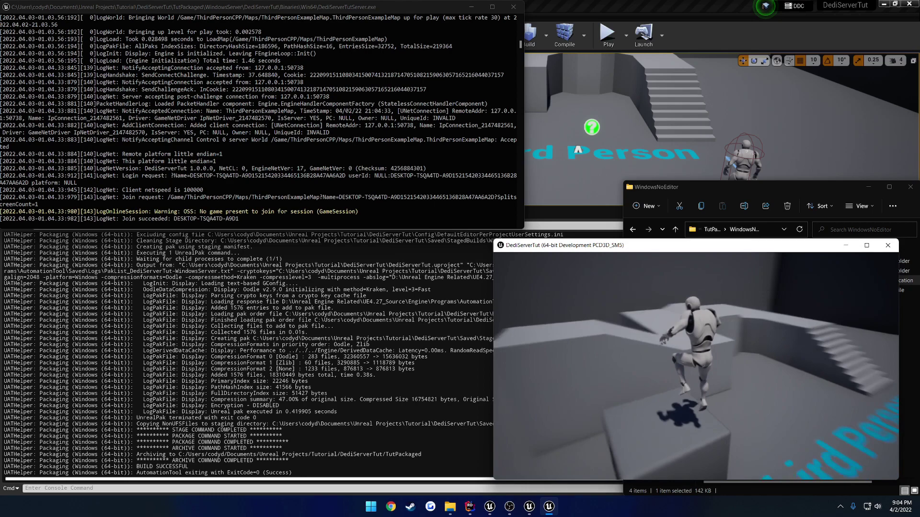
key(space)
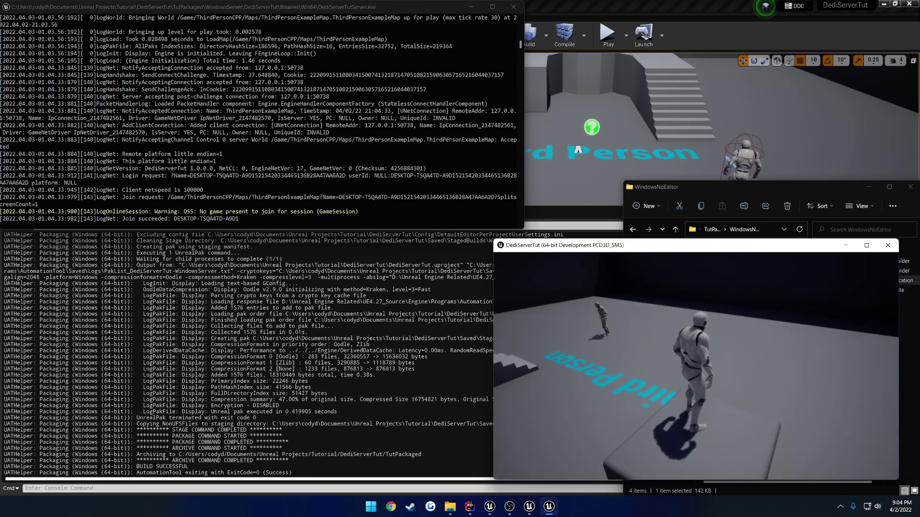
key(alt+Tab)
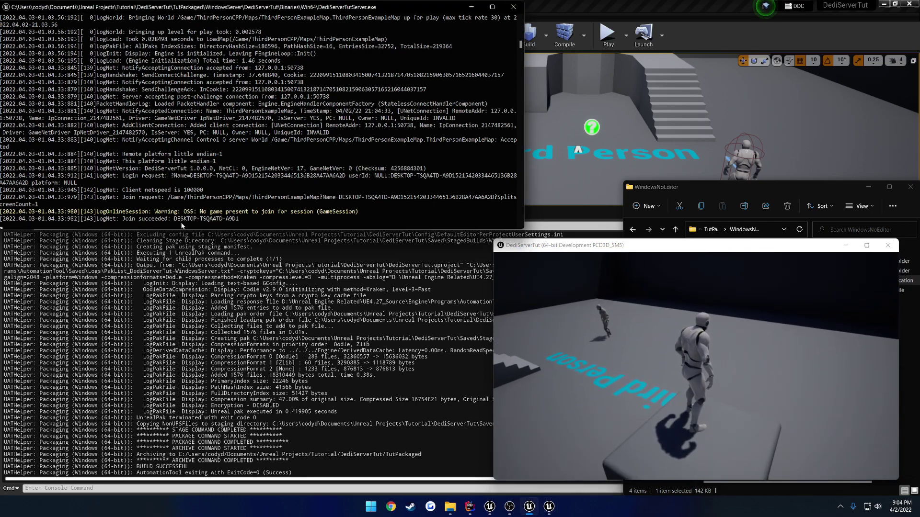
click(743, 194)
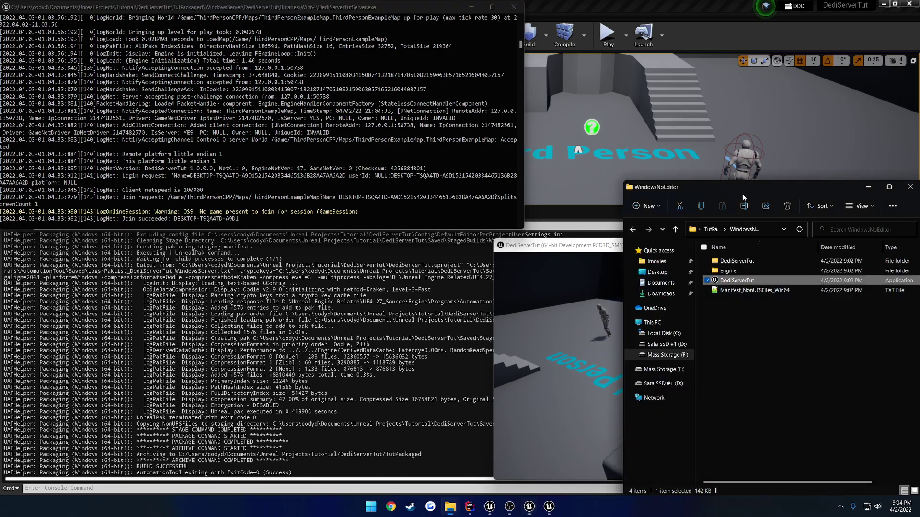
- Launch a second DediServerTut client and resize its window smaller
double_click(738, 280)
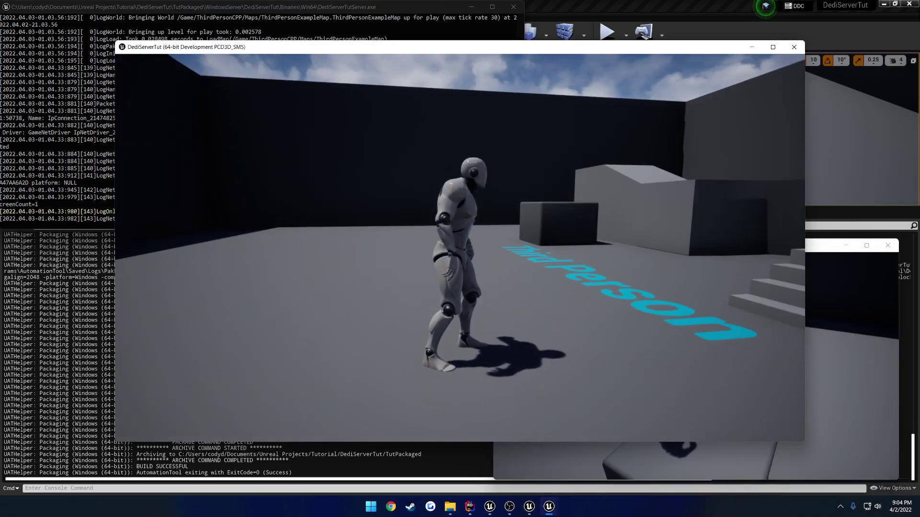
key(alt+Tab)
key(alt+Tab)
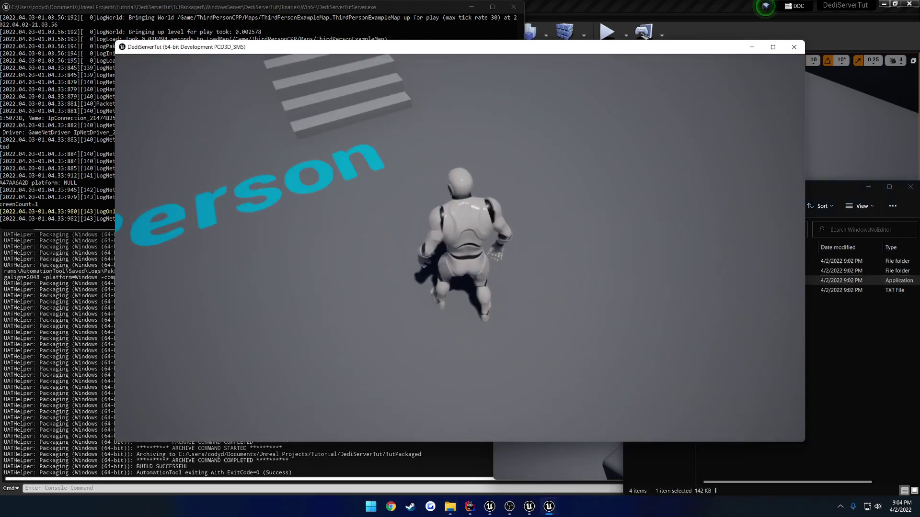
key(alt+Tab)
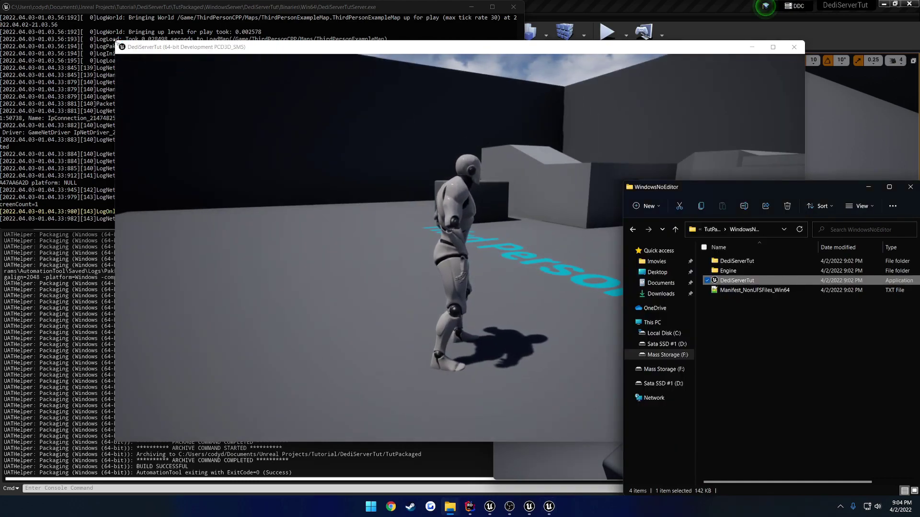
key(alt+Tab)
key(alt+Tab)
click(159, 9)
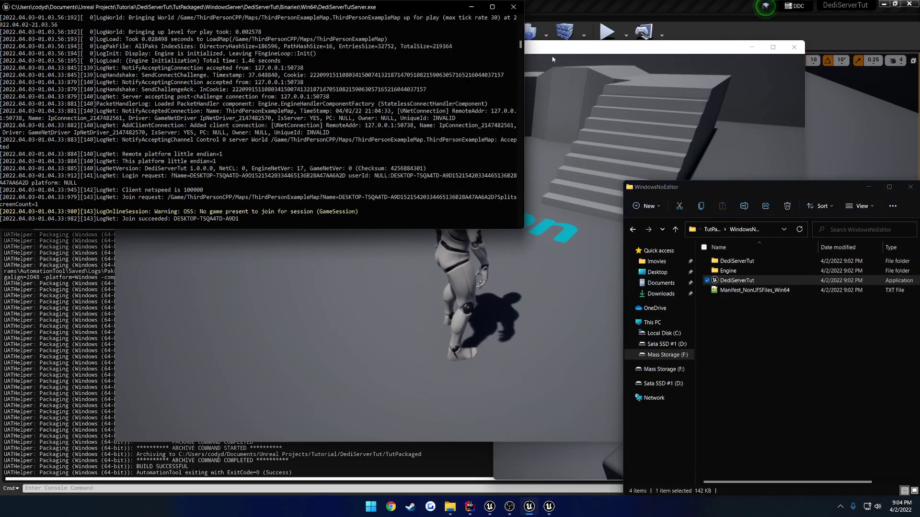
click(135, 49)
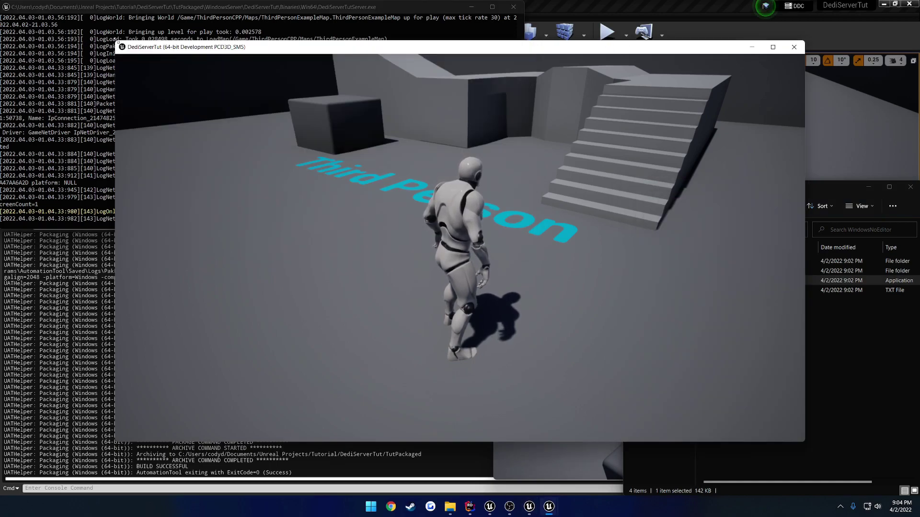
drag(115, 41, 474, 242)
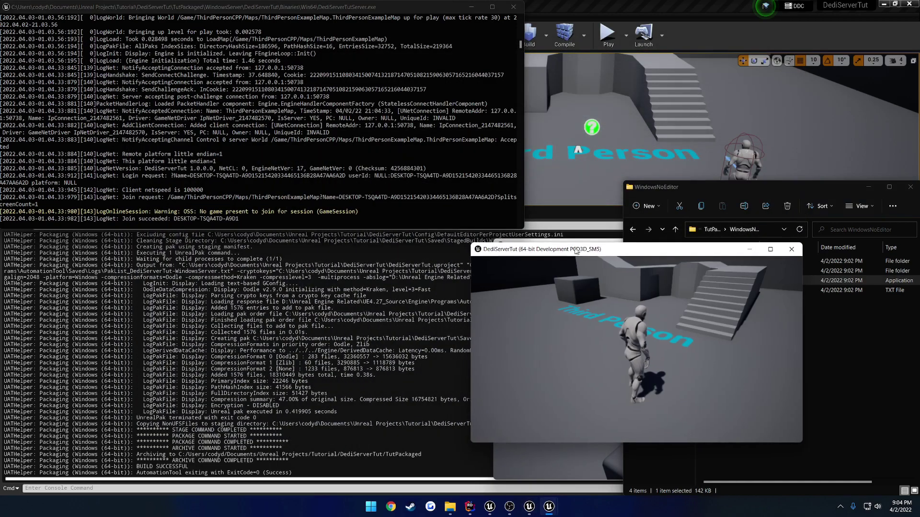
- Connect the second client to the server by re-running 'open 127.0.0.1'
click(871, 189)
click(869, 188)
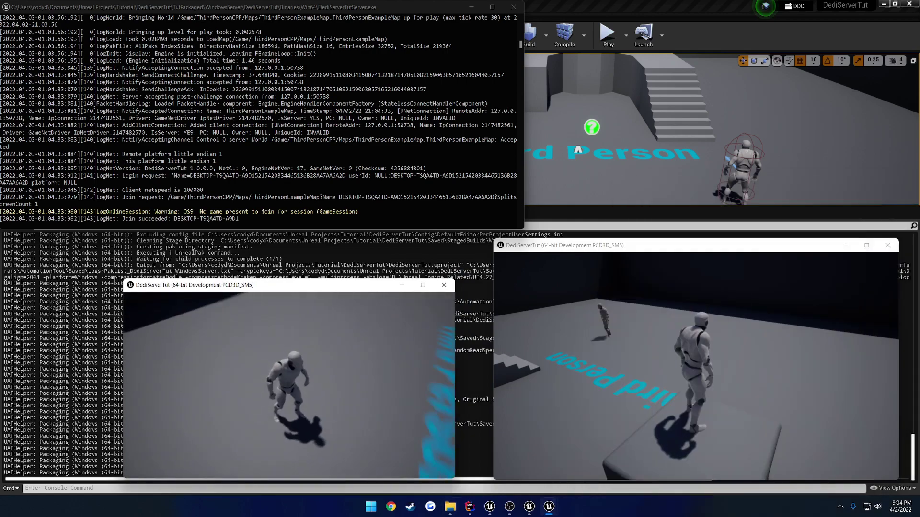
key(Up)
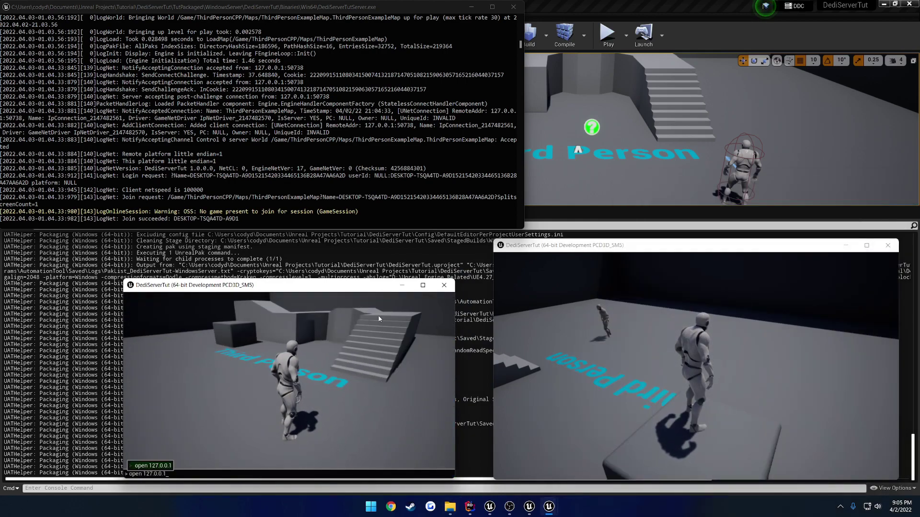
key(Return)
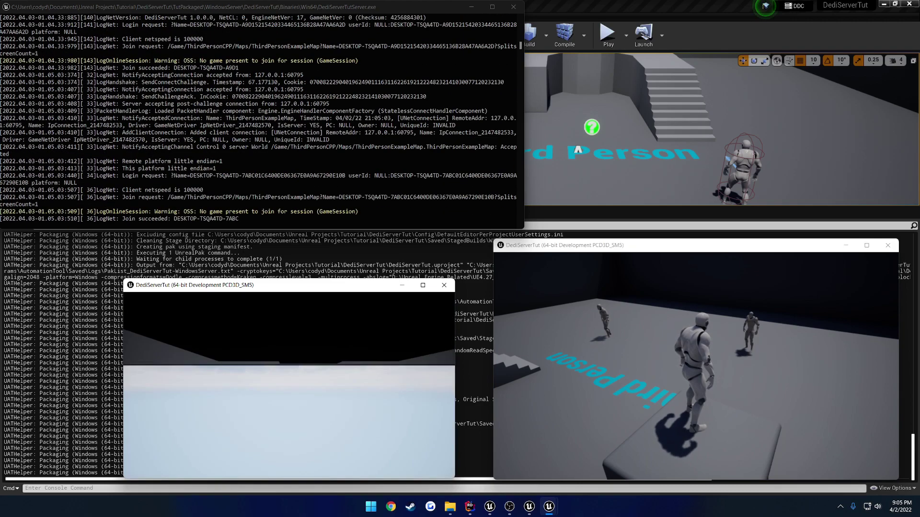
- Run the second character so the other client sees it, then close both clients
key(w)
key(w)
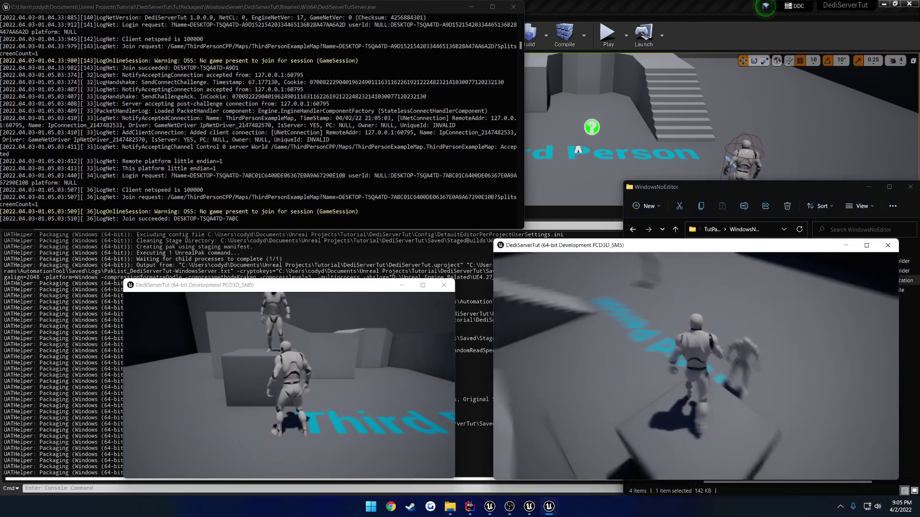
key(w)
key(w)
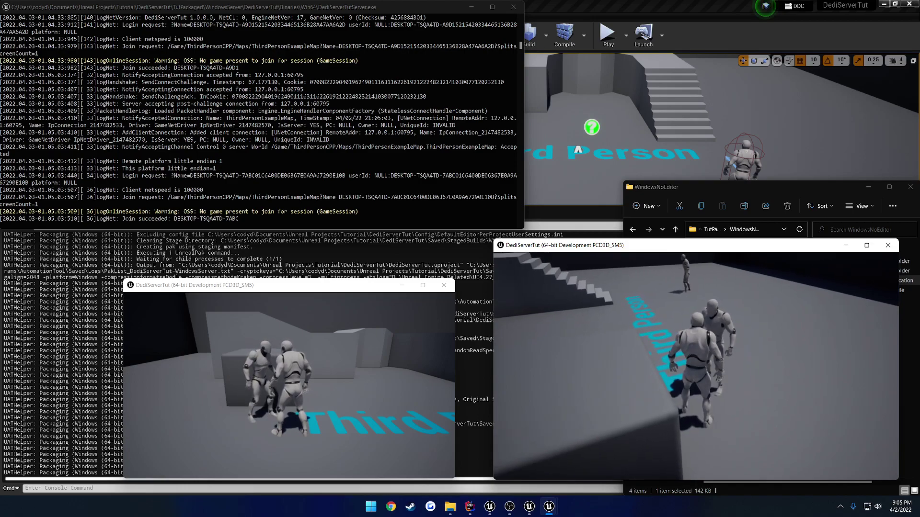
key(alt+F4)
click(544, 262)
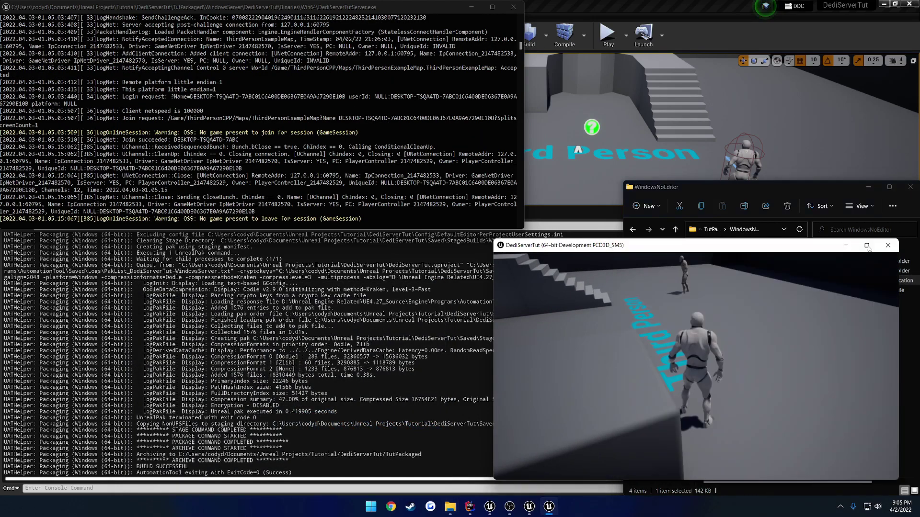
key(alt+F4)
- Close the dedicated server console and return to the Unreal editor
click(513, 7)
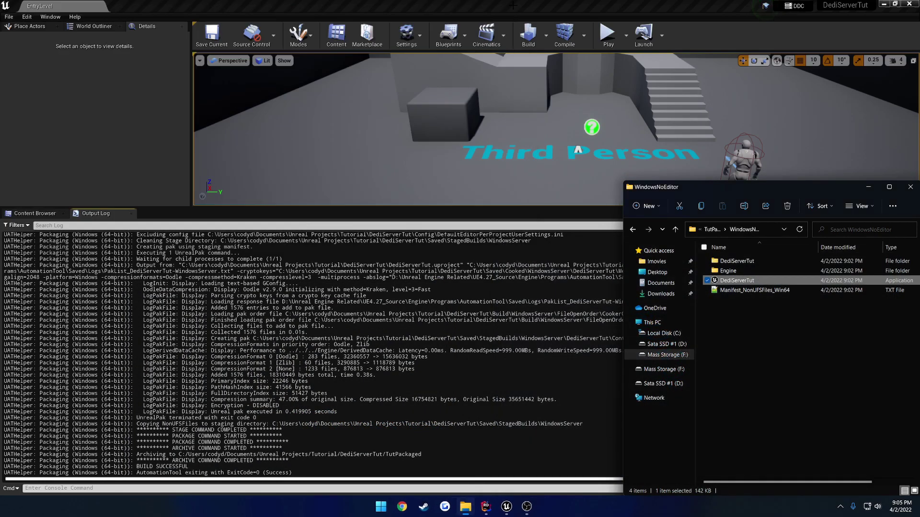
click(9, 16)
click(56, 104)
- Clear the Output Log, enlarge the level viewport, and show the ThirdPersonCPP Maps folder
right_click(308, 302)
click(326, 305)
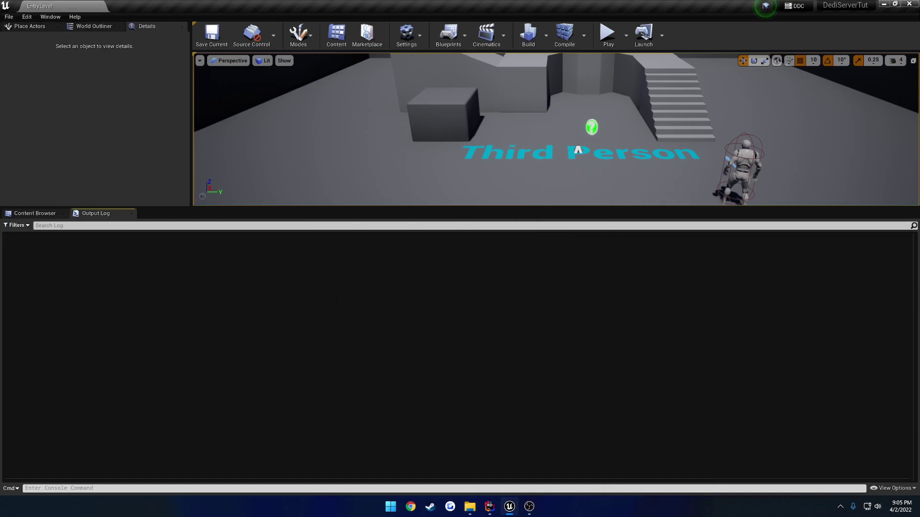
drag(289, 208, 303, 378)
click(52, 271)
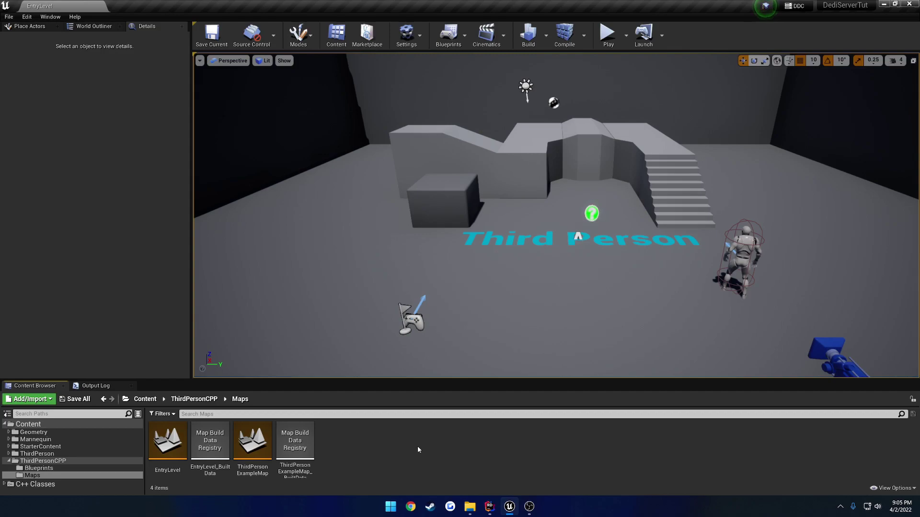
click(630, 508)
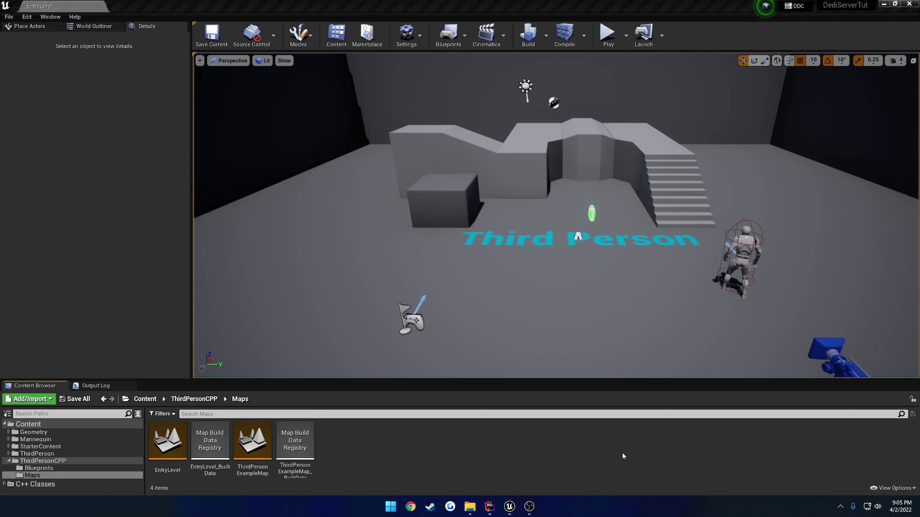